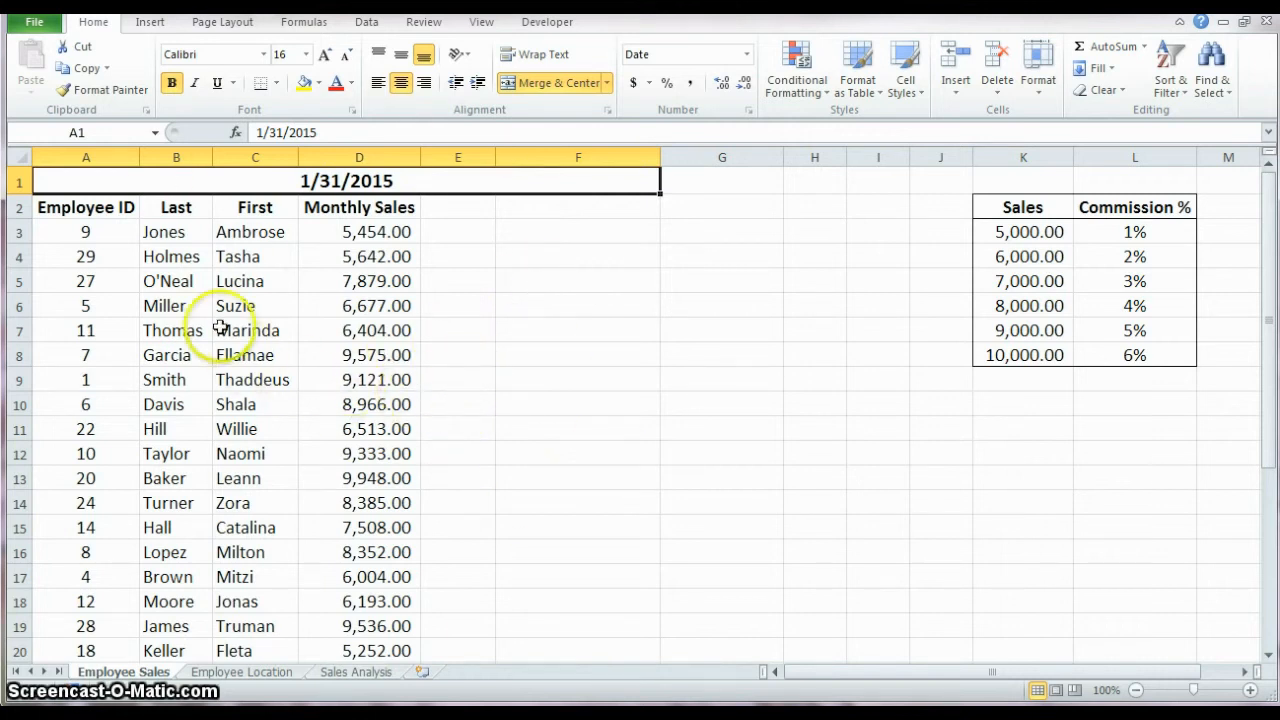
Step: Review the column headings on the Employee Sales sheet and the employee data on the Employee Location sheet
left_click(124, 212)
left_click(181, 207)
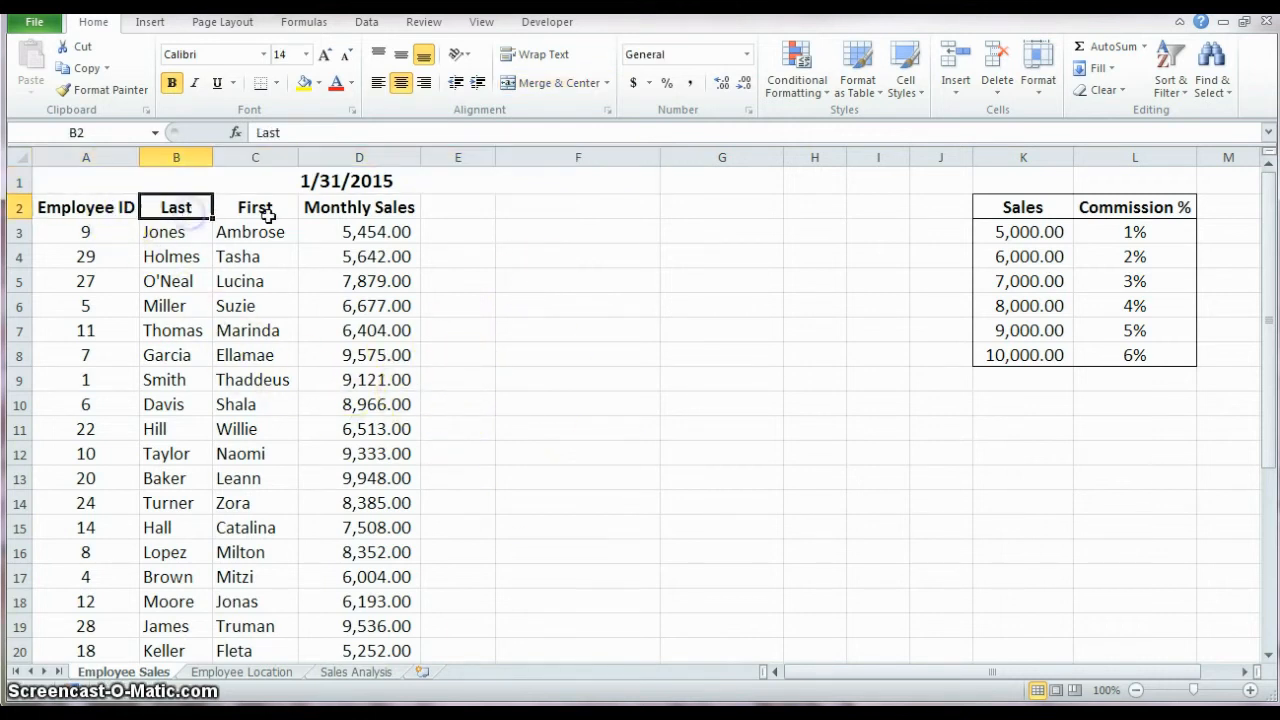
left_click(258, 209)
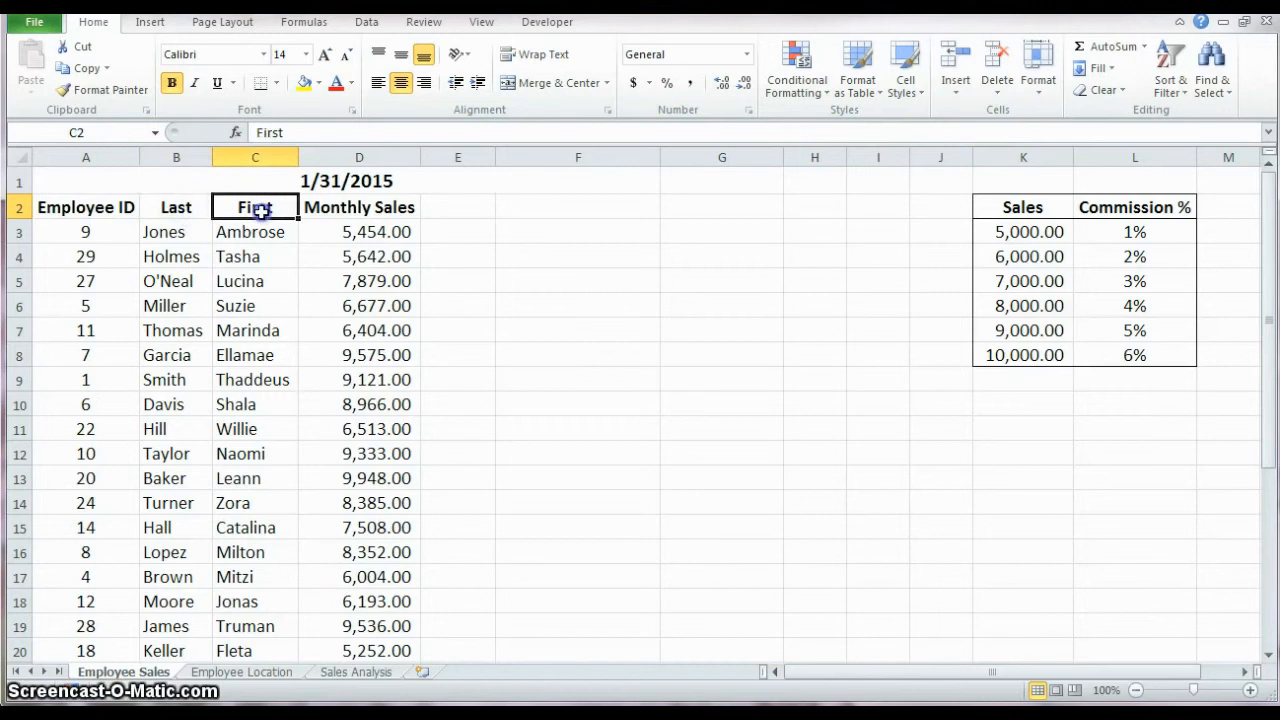
left_click(366, 207)
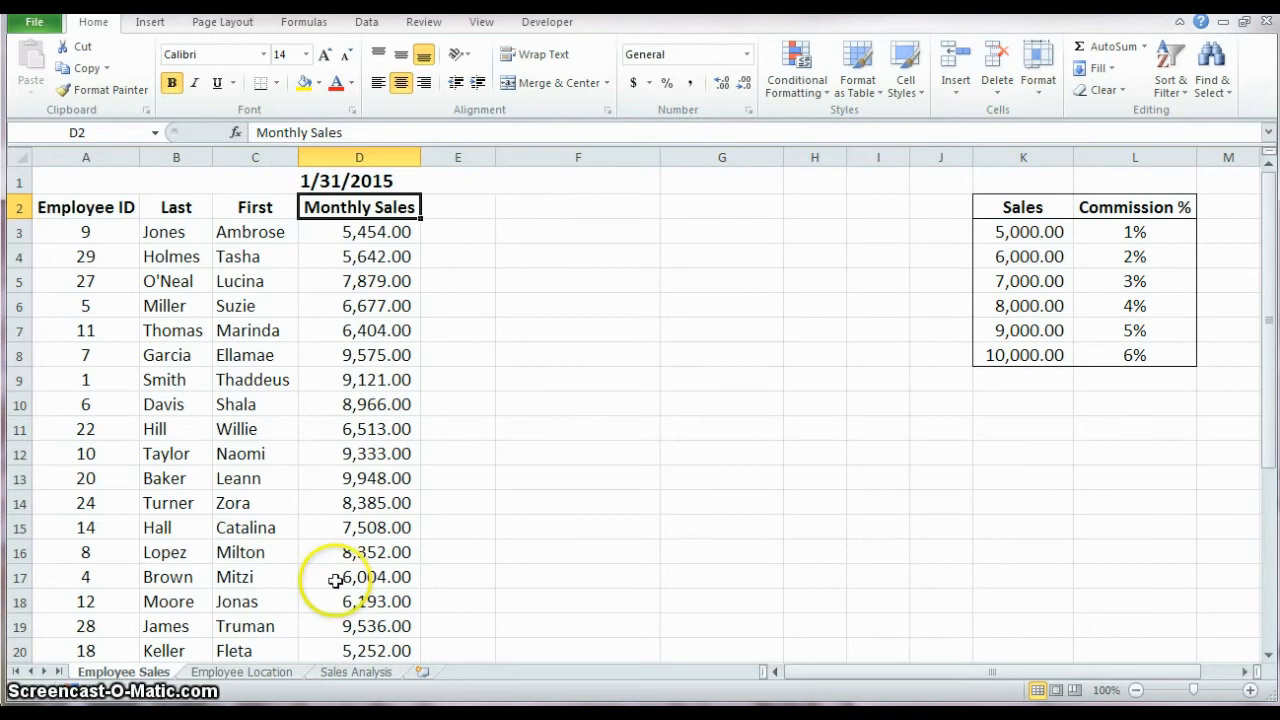
left_click(272, 674)
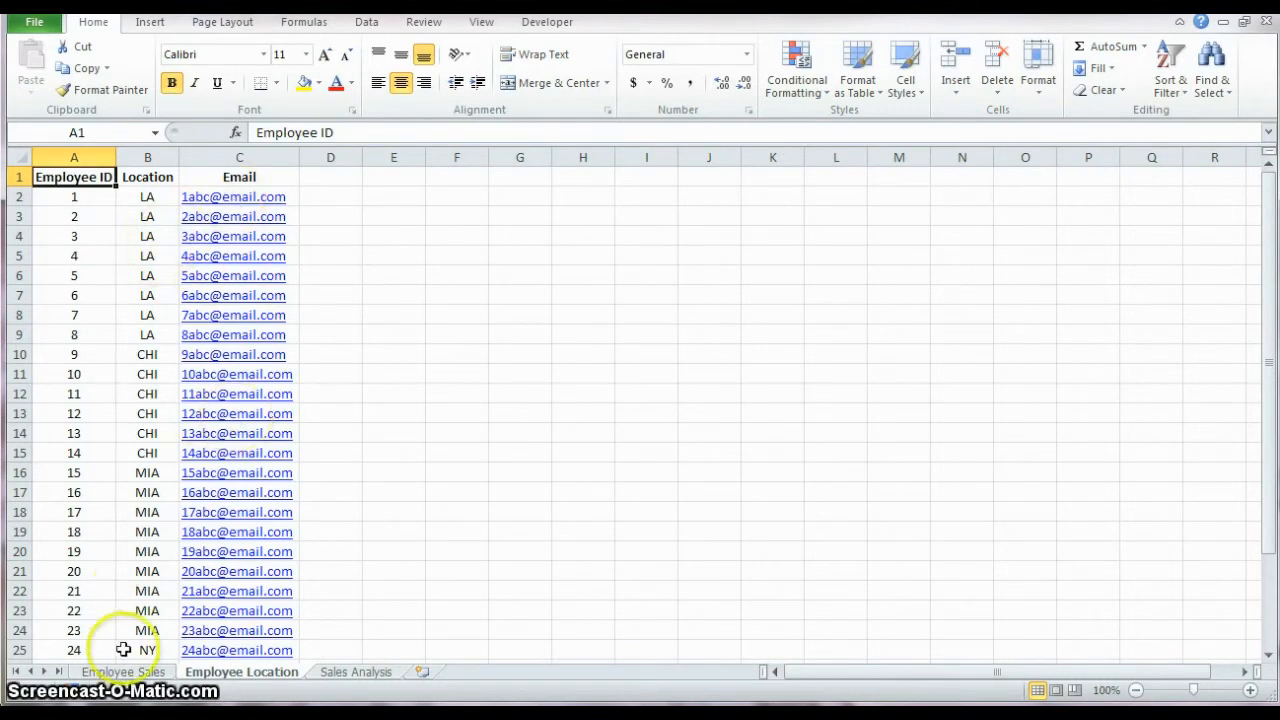
left_click(122, 671)
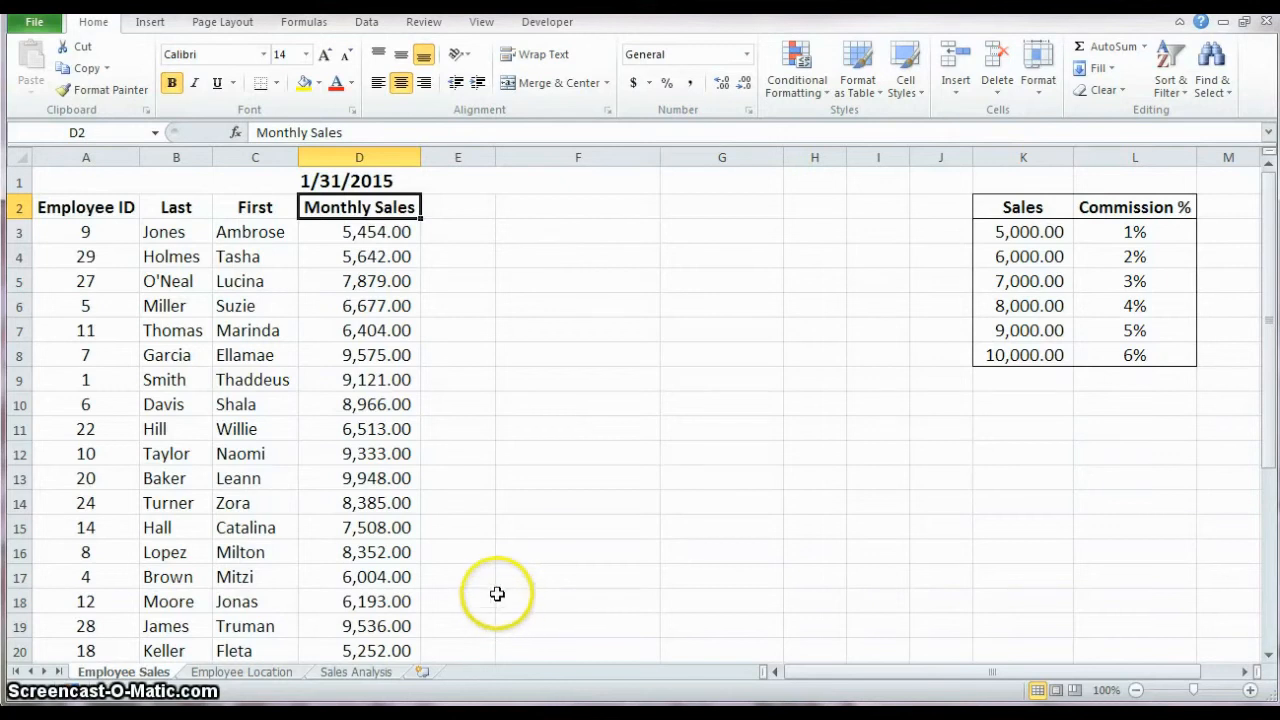
Step: Add the heading "Location" in cell E2 of the Employee Sales sheet
left_click(467, 210)
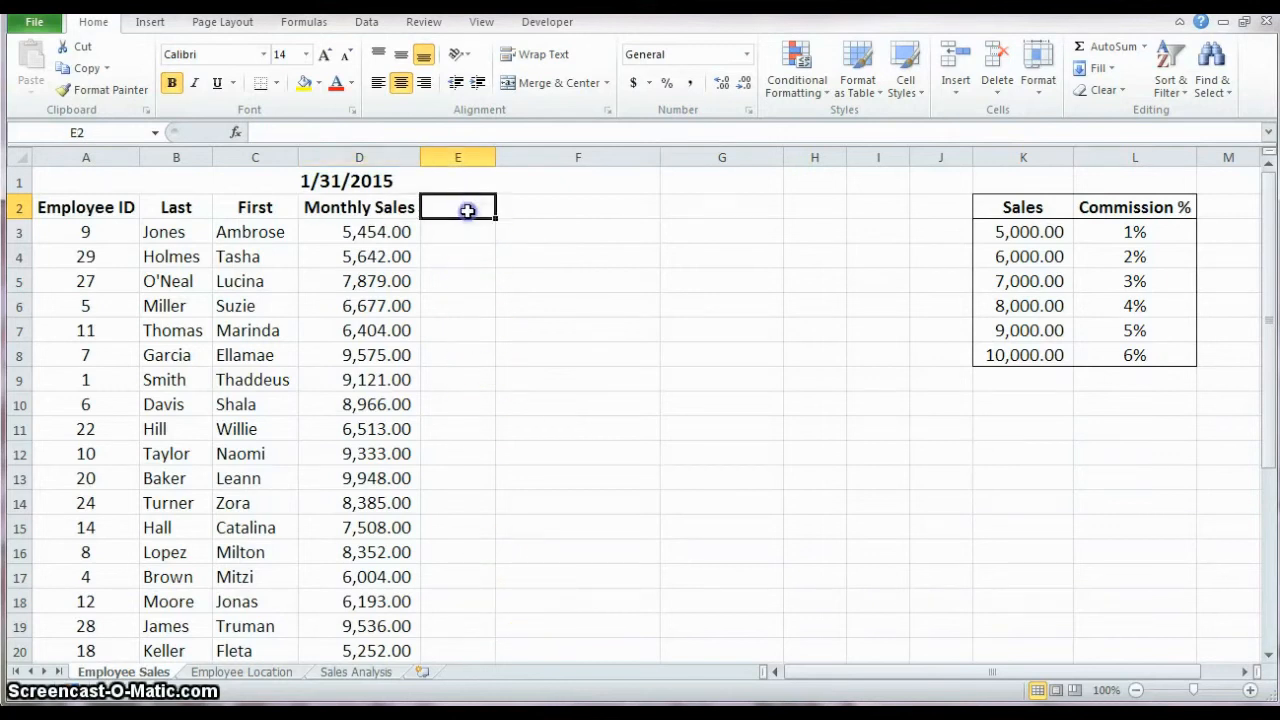
type("Locati")
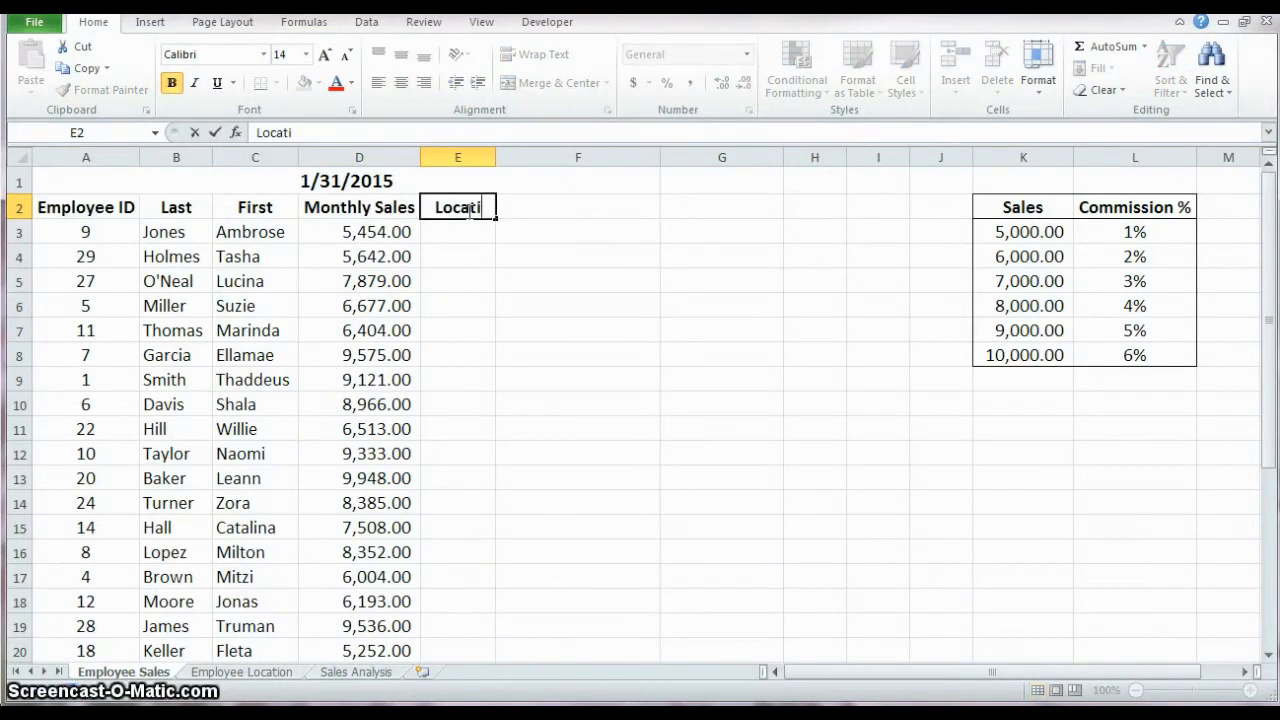
type("on")
key("Return")
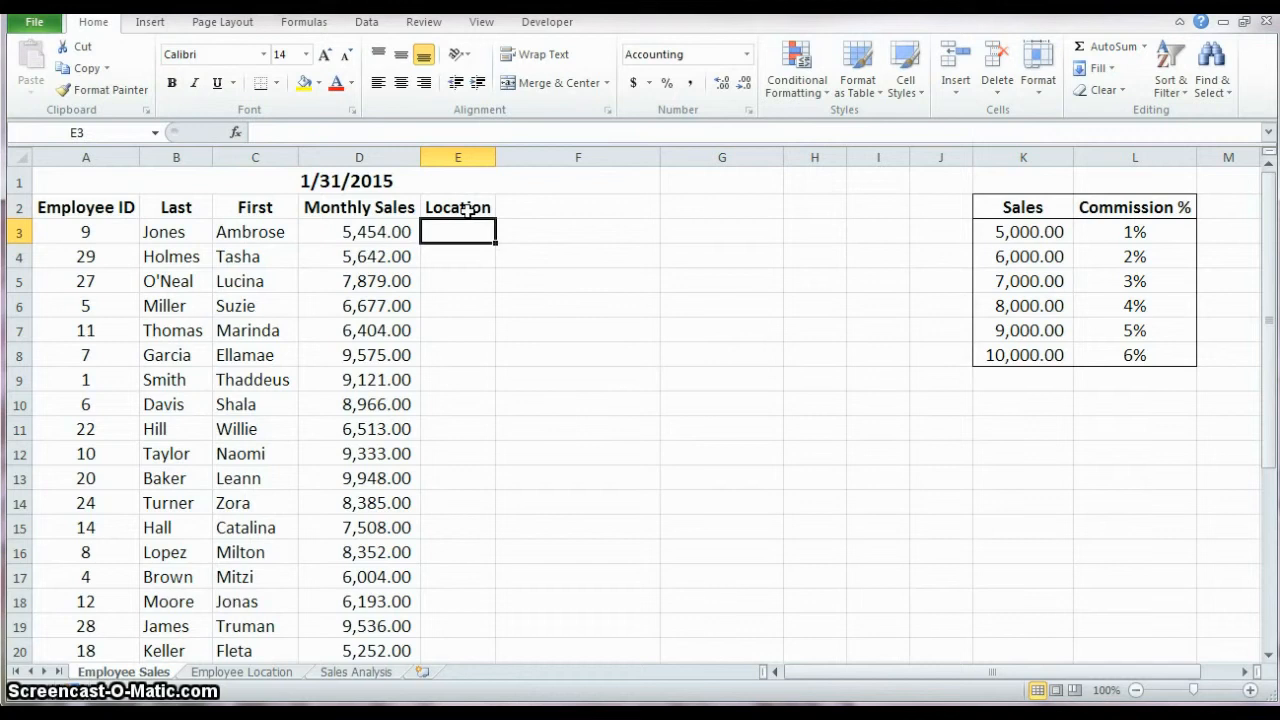
Step: Begin a VLOOKUP formula in E3 with the employee ID in A3 as the lookup value
type("=")
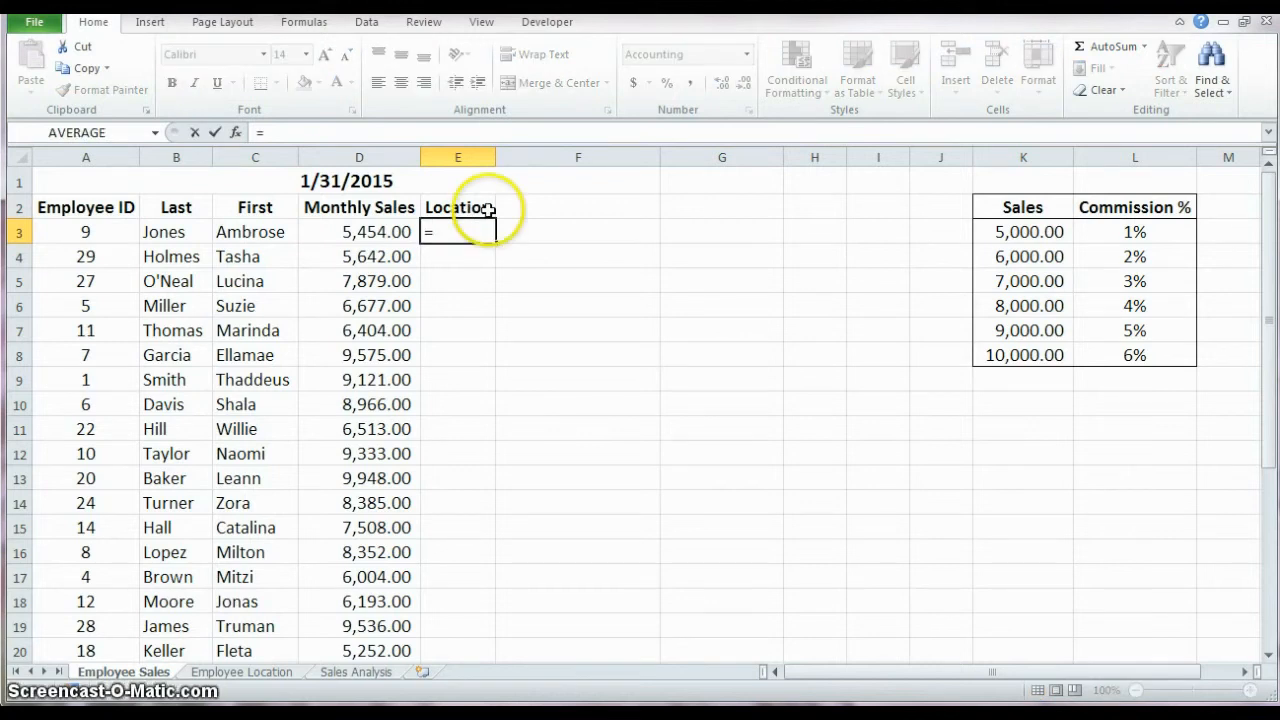
type("vlo")
key("Tab")
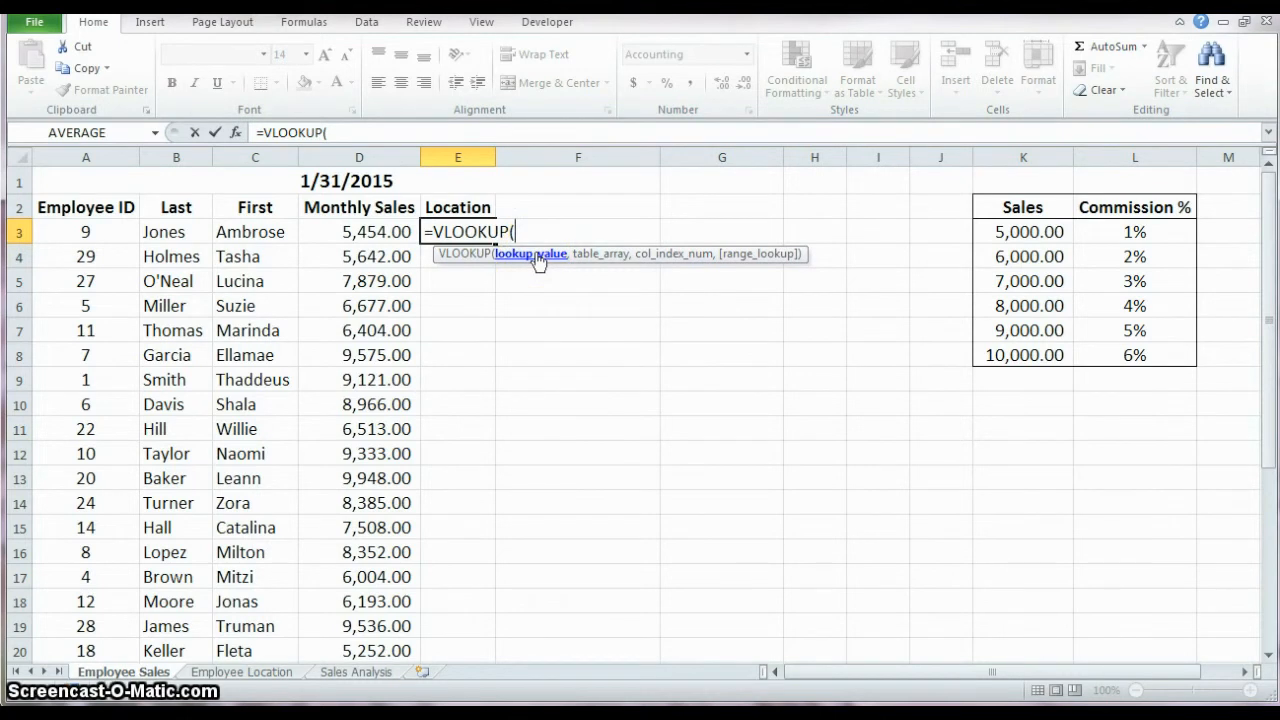
left_click(586, 254)
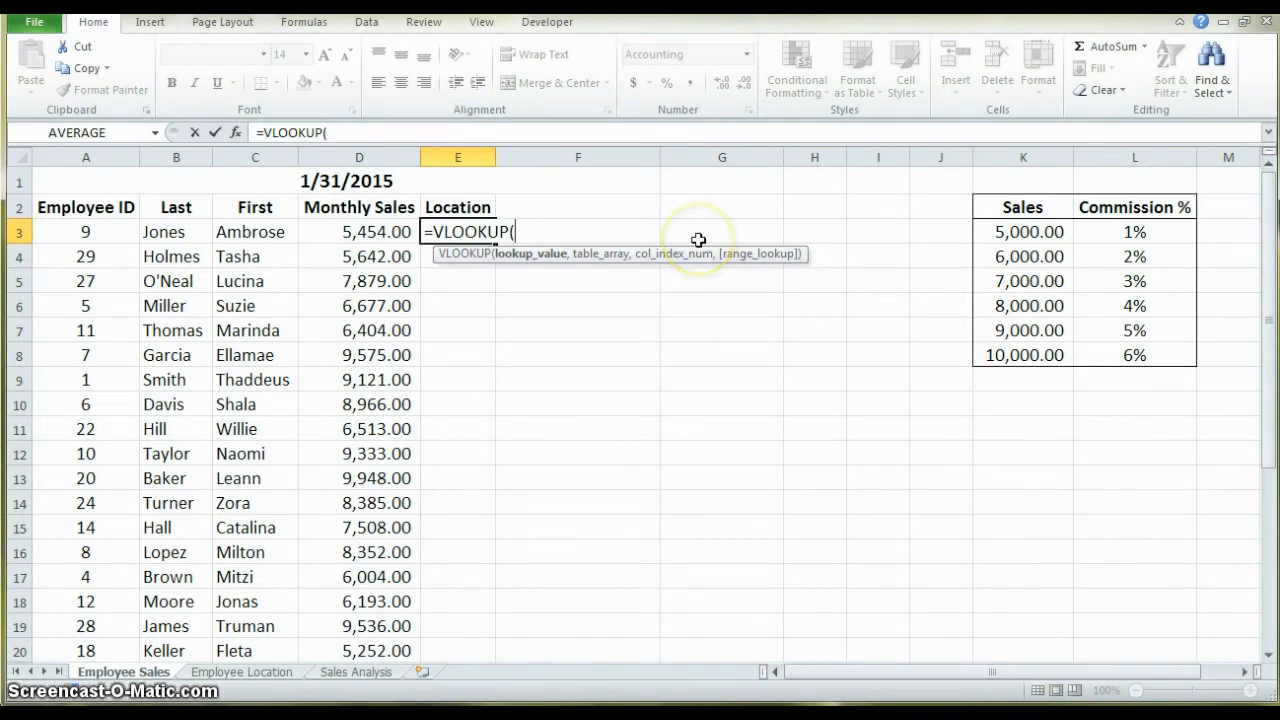
left_click(91, 231)
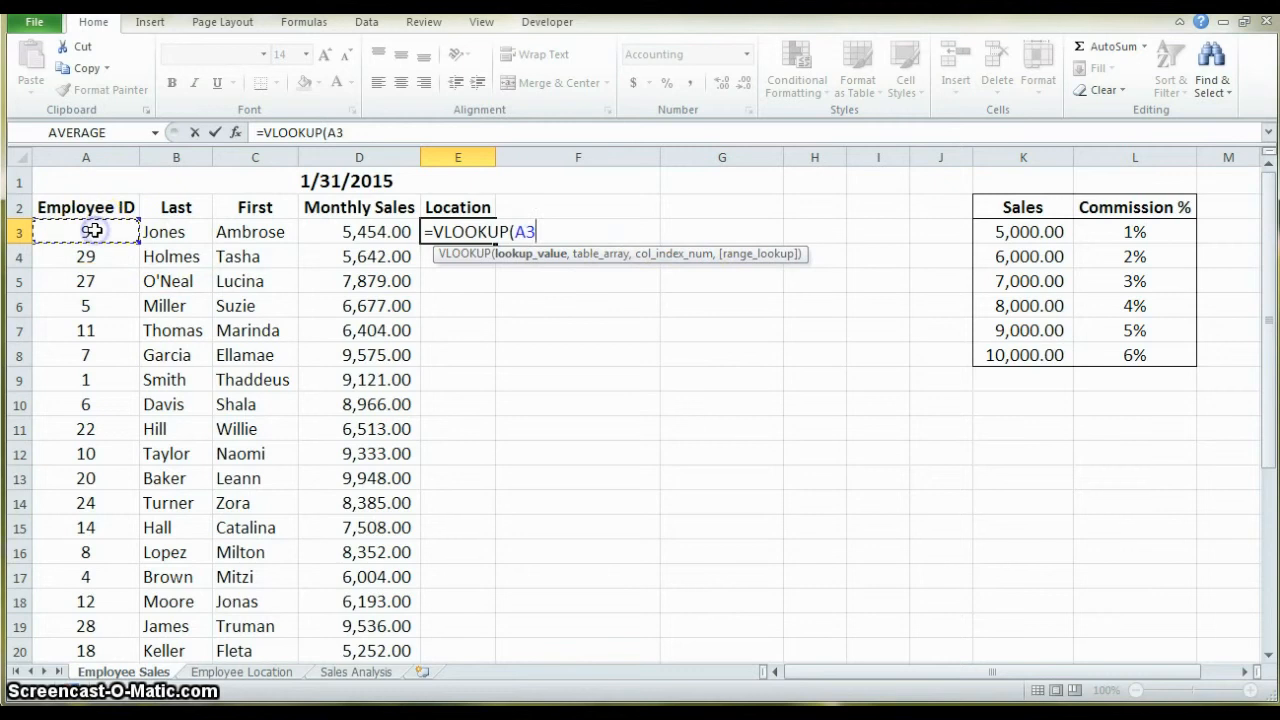
type(",")
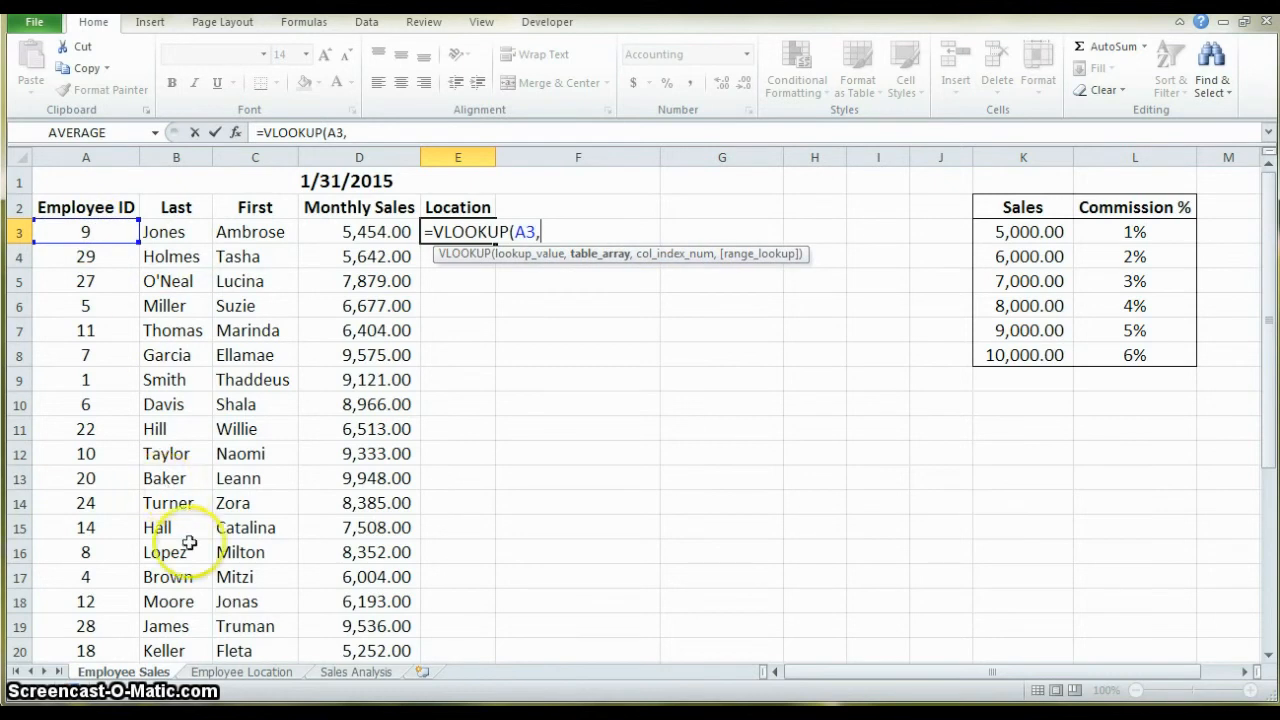
Step: Set the VLOOKUP table array to the absolute range $A$2:$C$31 on the Employee Location sheet
left_click(262, 674)
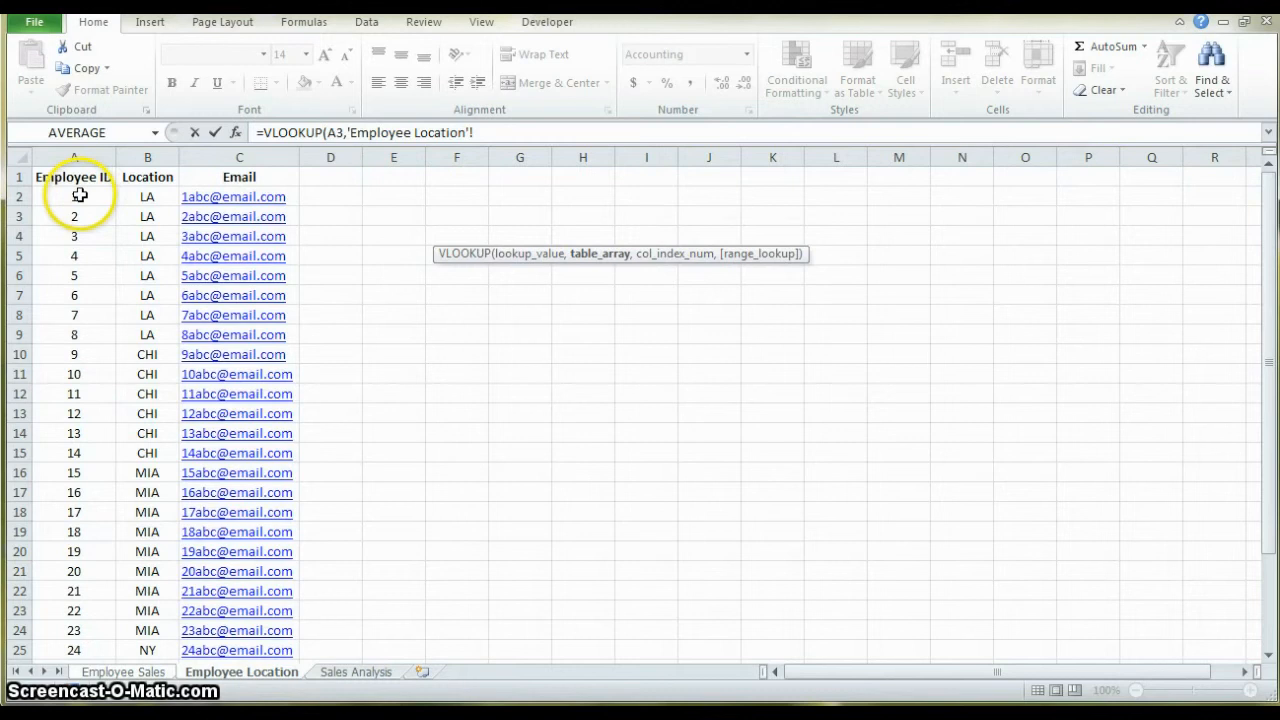
left_click_drag(80, 190, 255, 592)
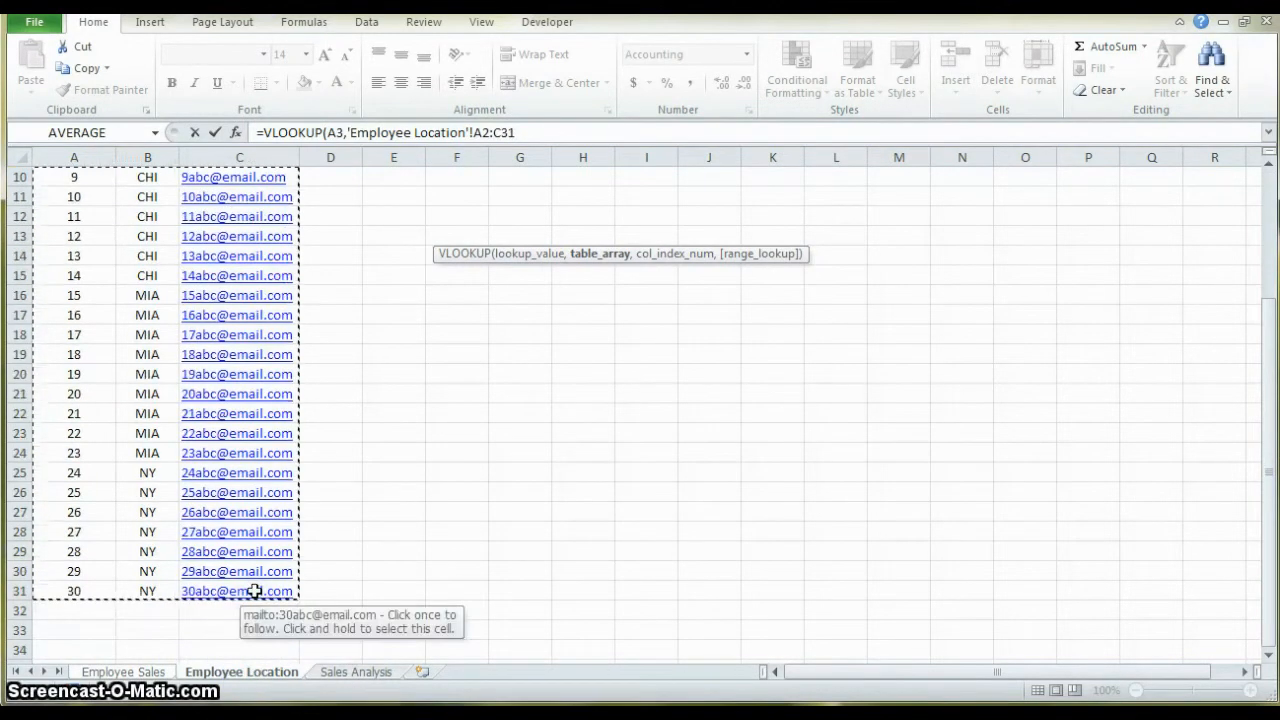
key("F4")
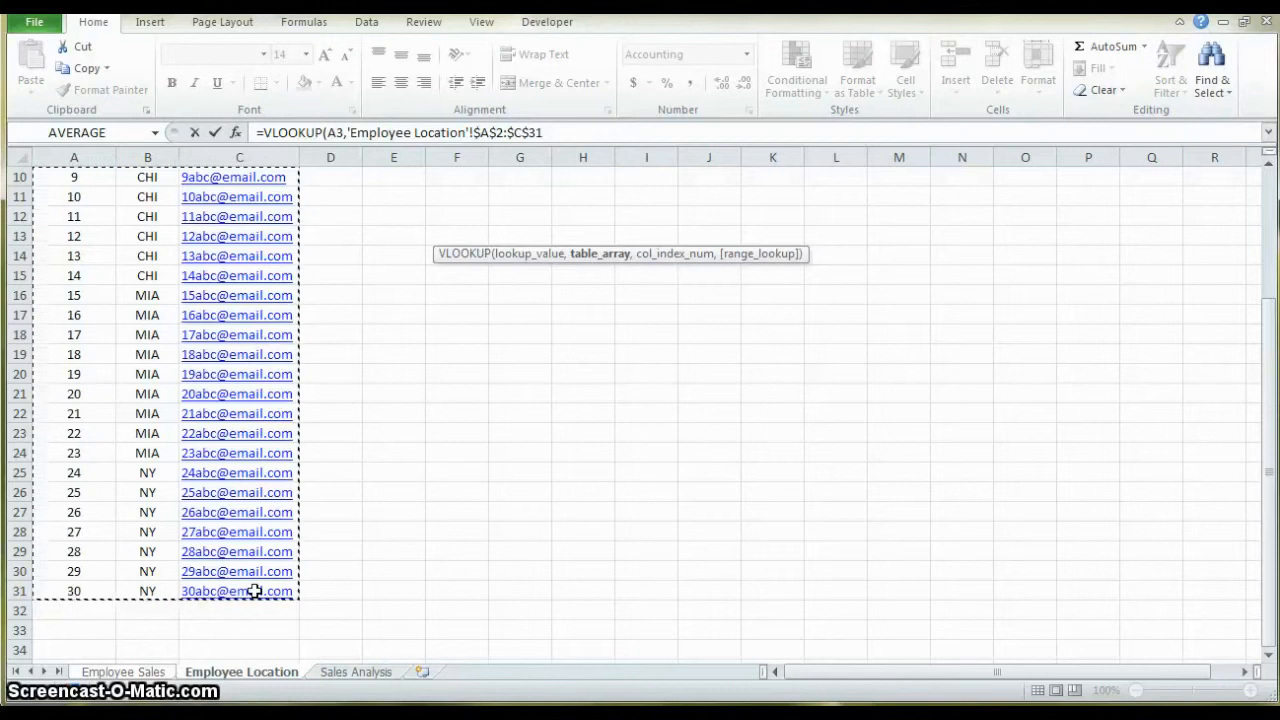
type(",")
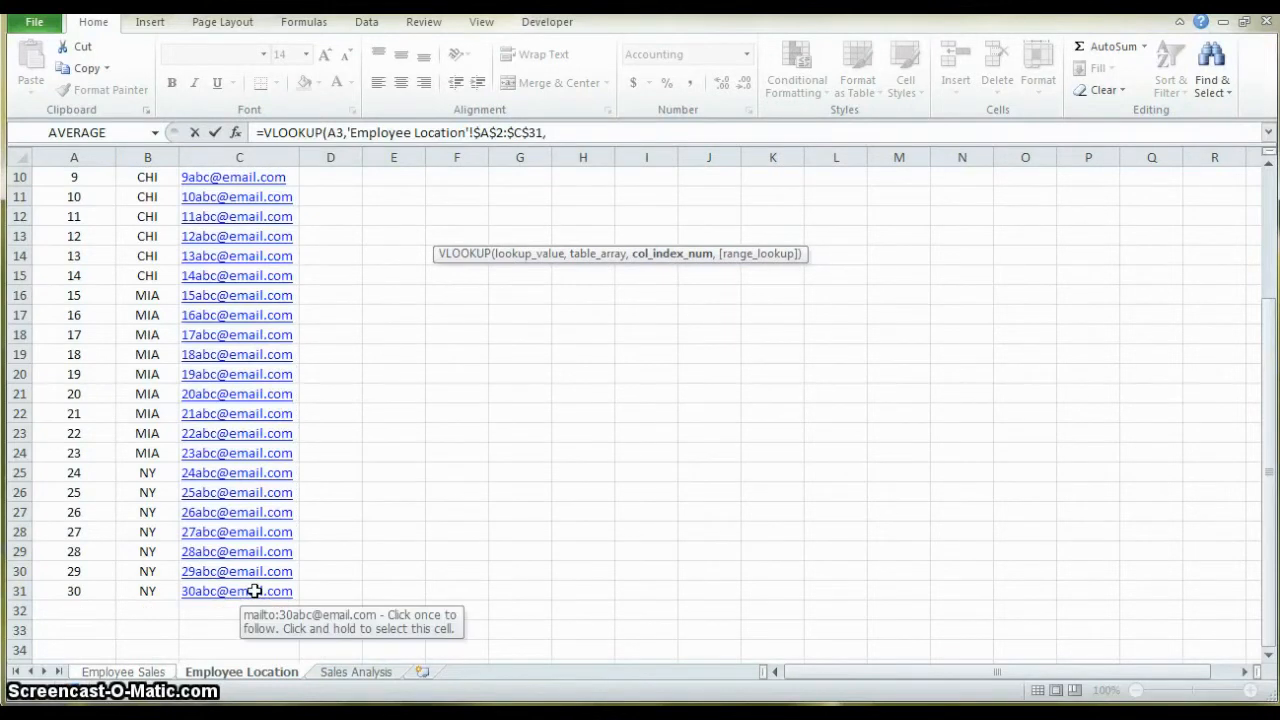
Step: Complete the VLOOKUP with column index 2 and range lookup 0, and enter the formula
type("2")
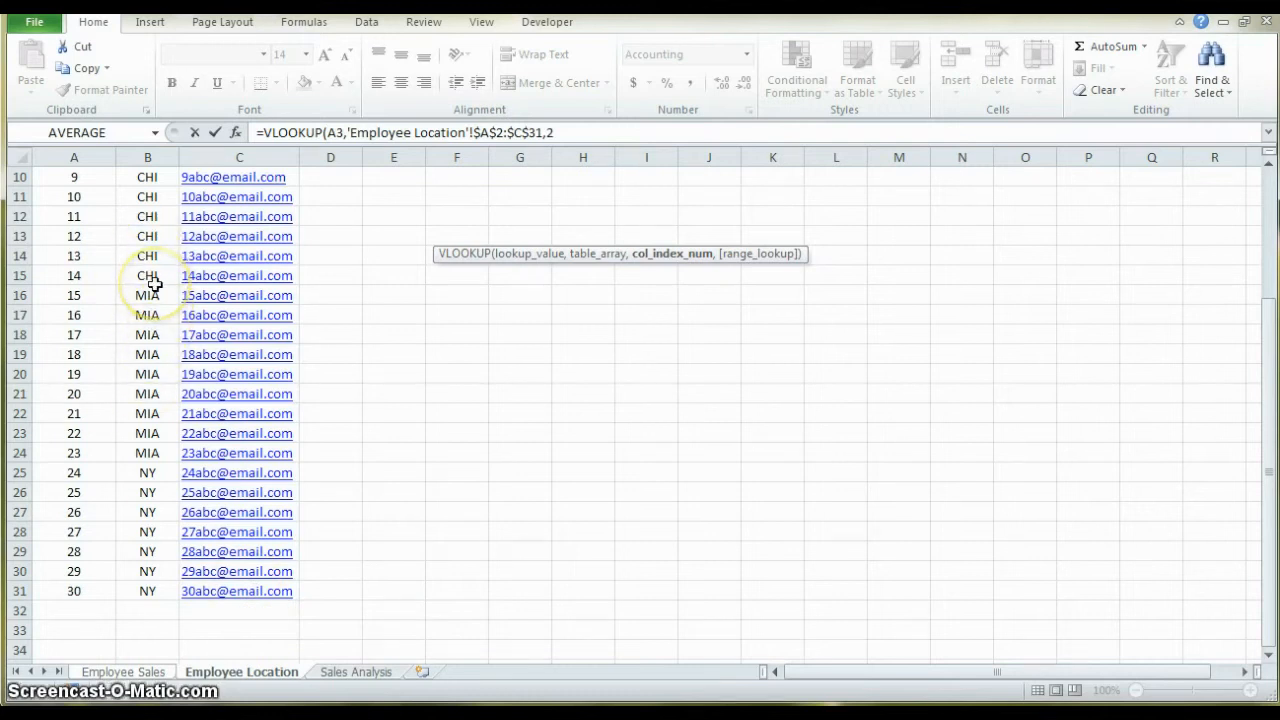
type(",")
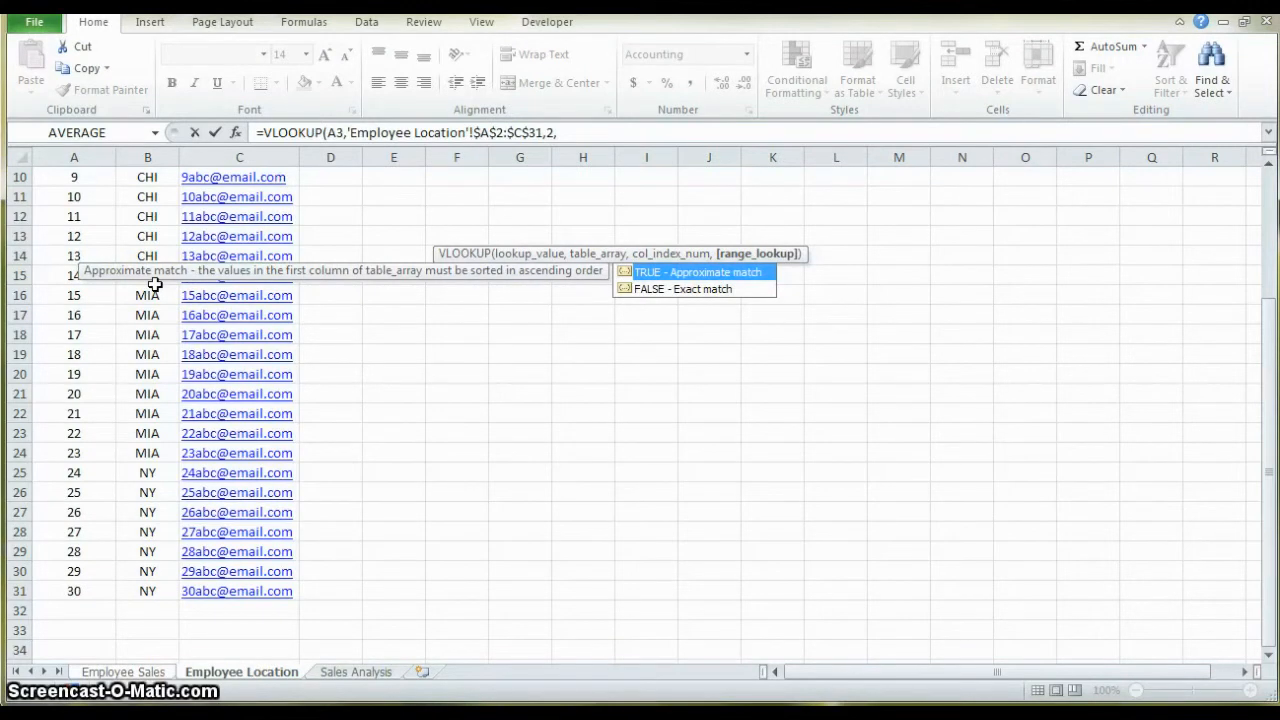
type("0")
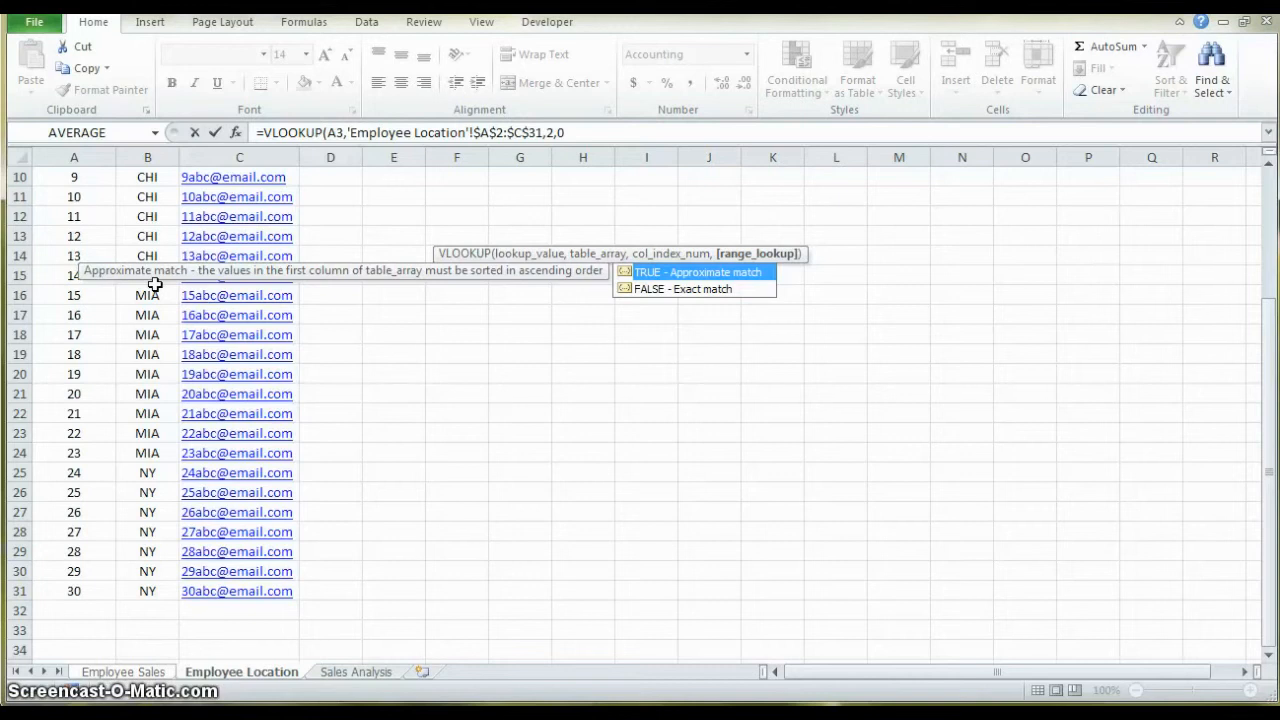
type(")")
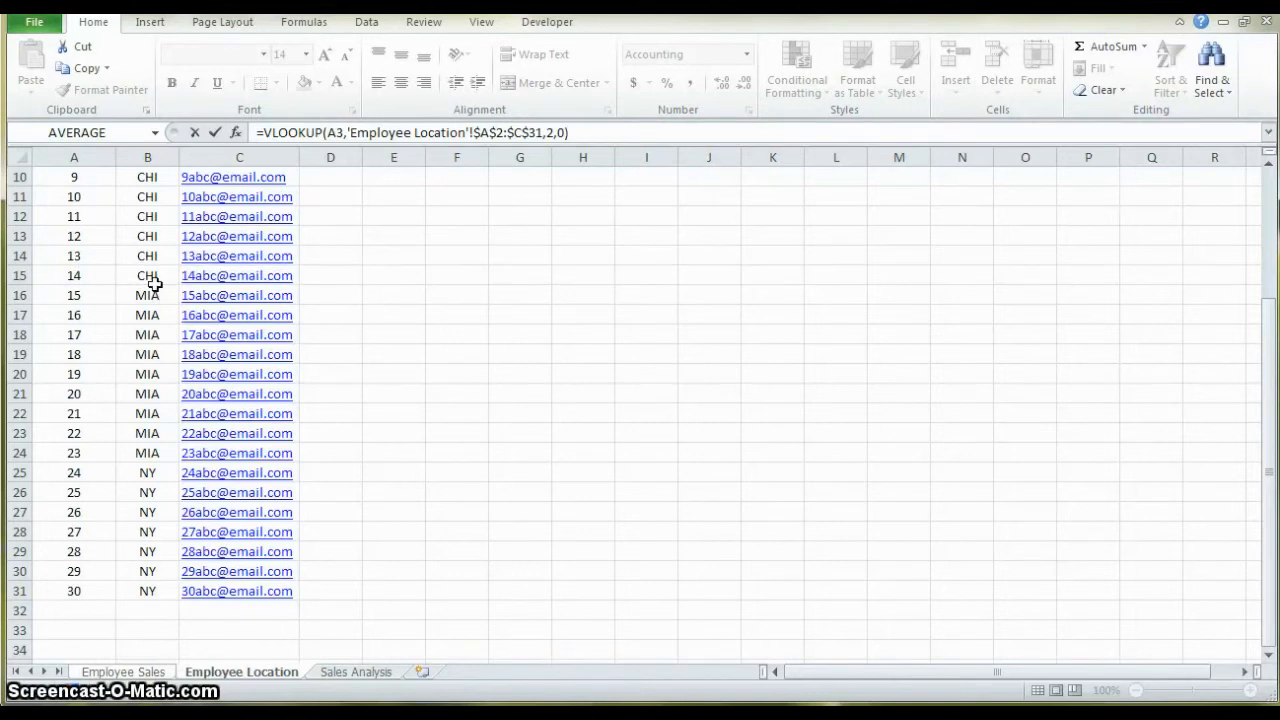
key("Return")
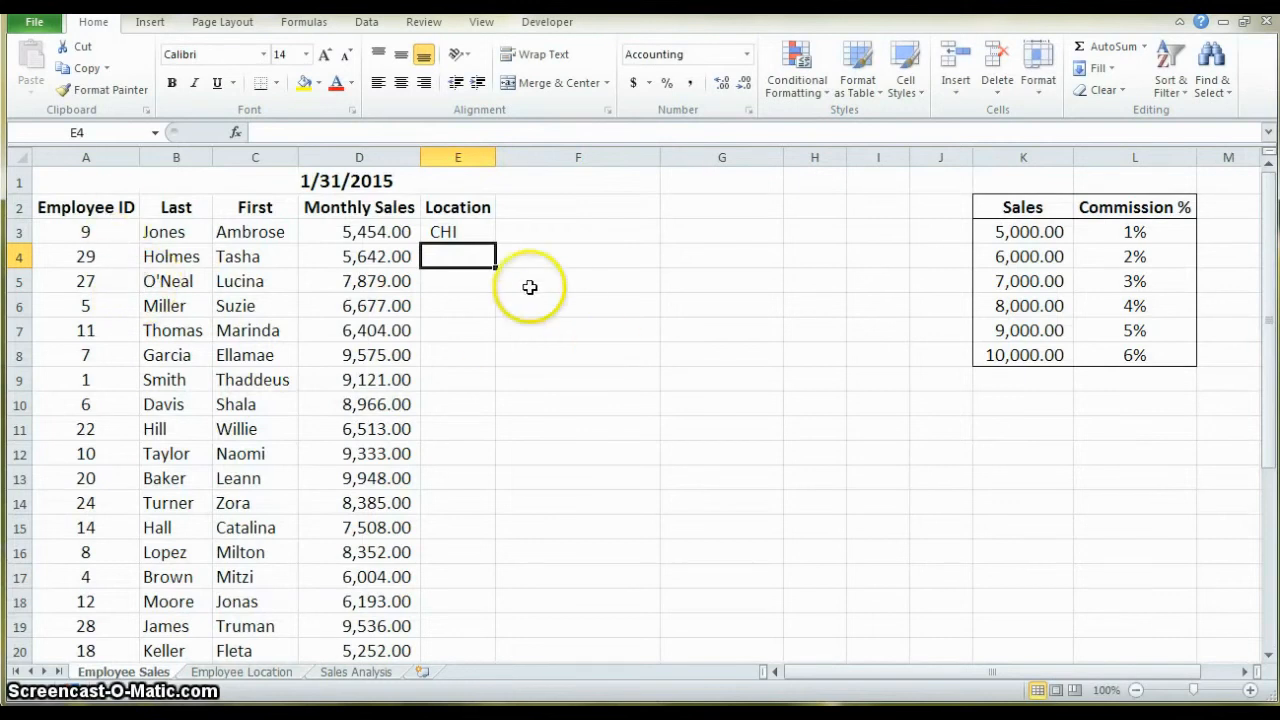
Step: Fill the Location formula from E3 down through the last employee in row 32
left_click(473, 229)
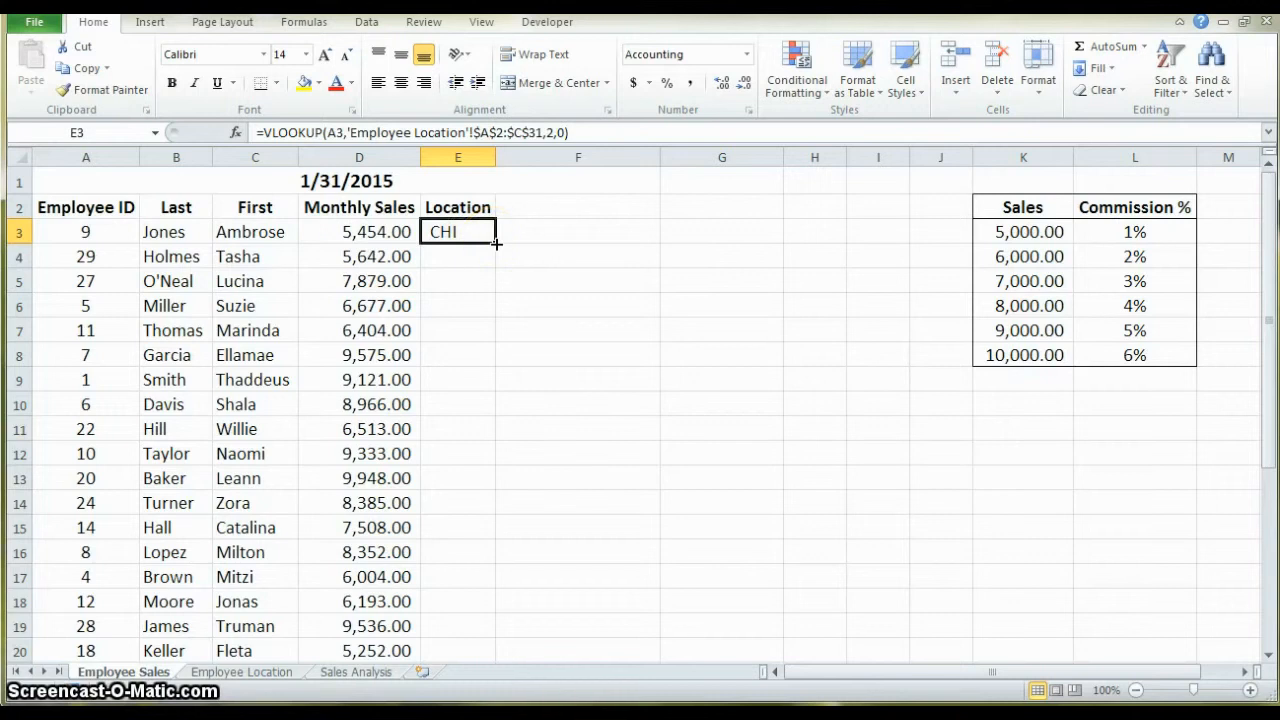
double_click(496, 243)
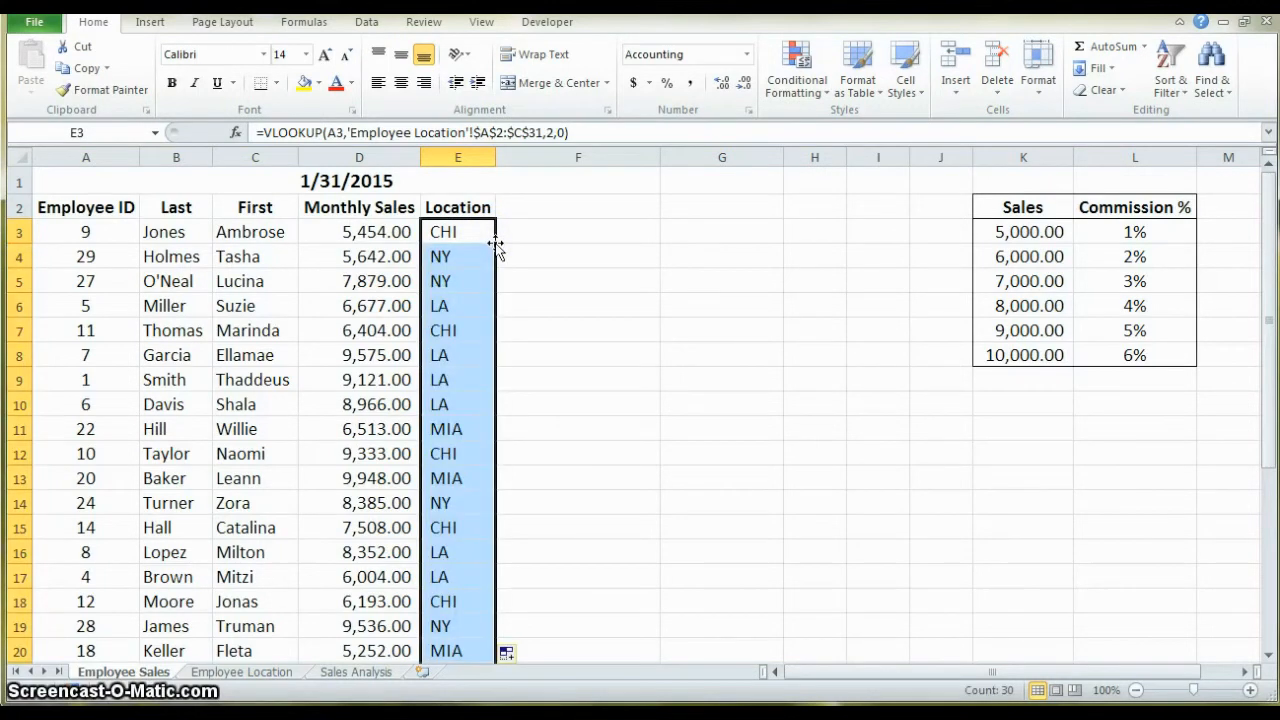
scroll(455, 290, "down", 7)
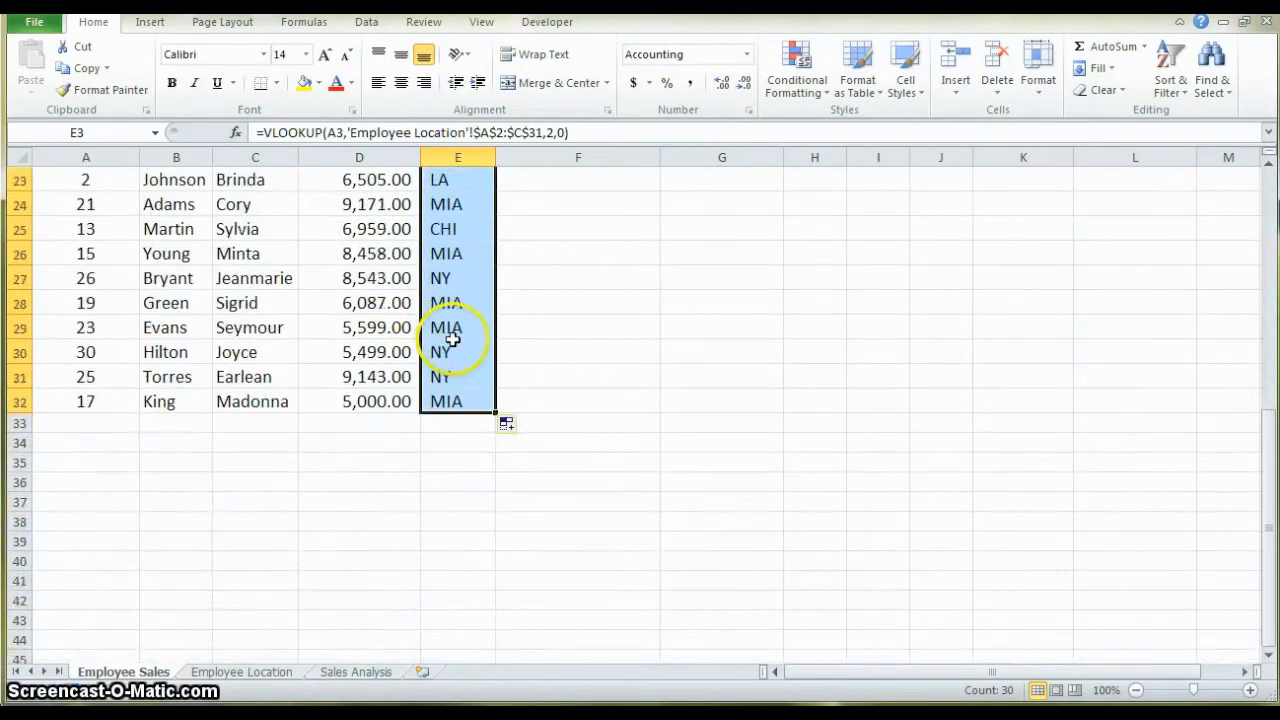
scroll(452, 340, "up", 7)
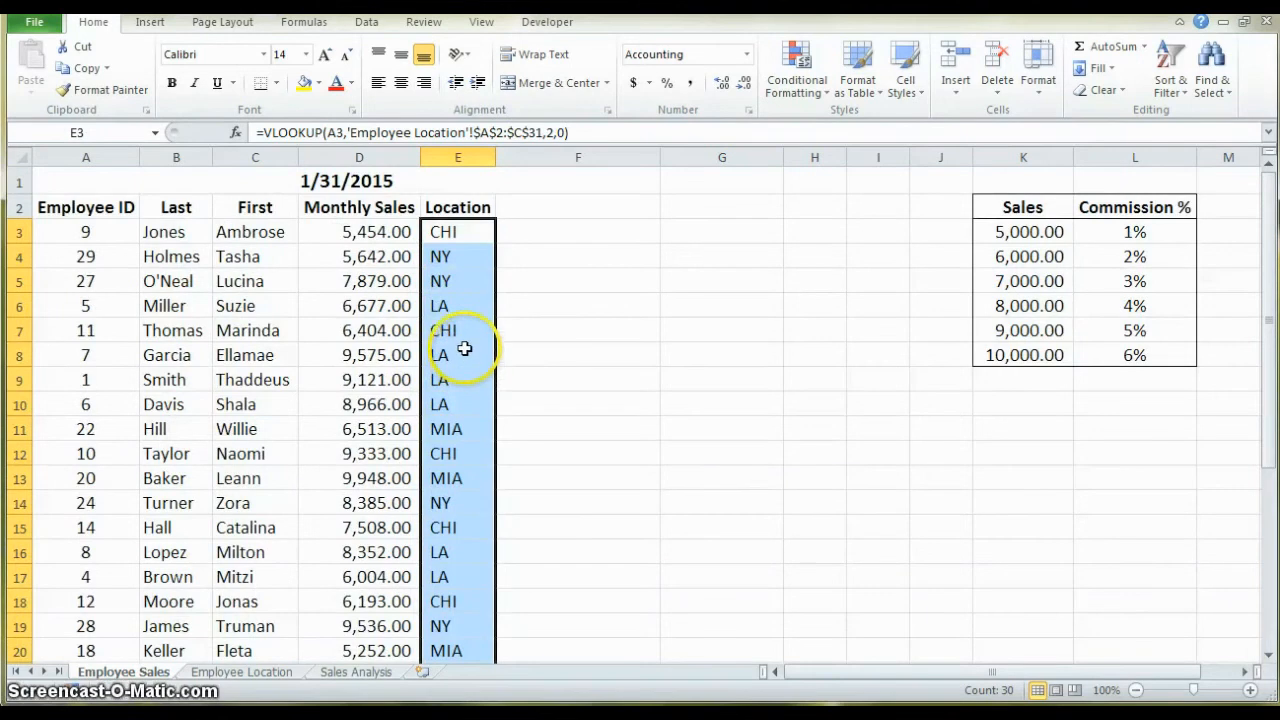
Step: Add the heading "Email" in cell F2
left_click(468, 231)
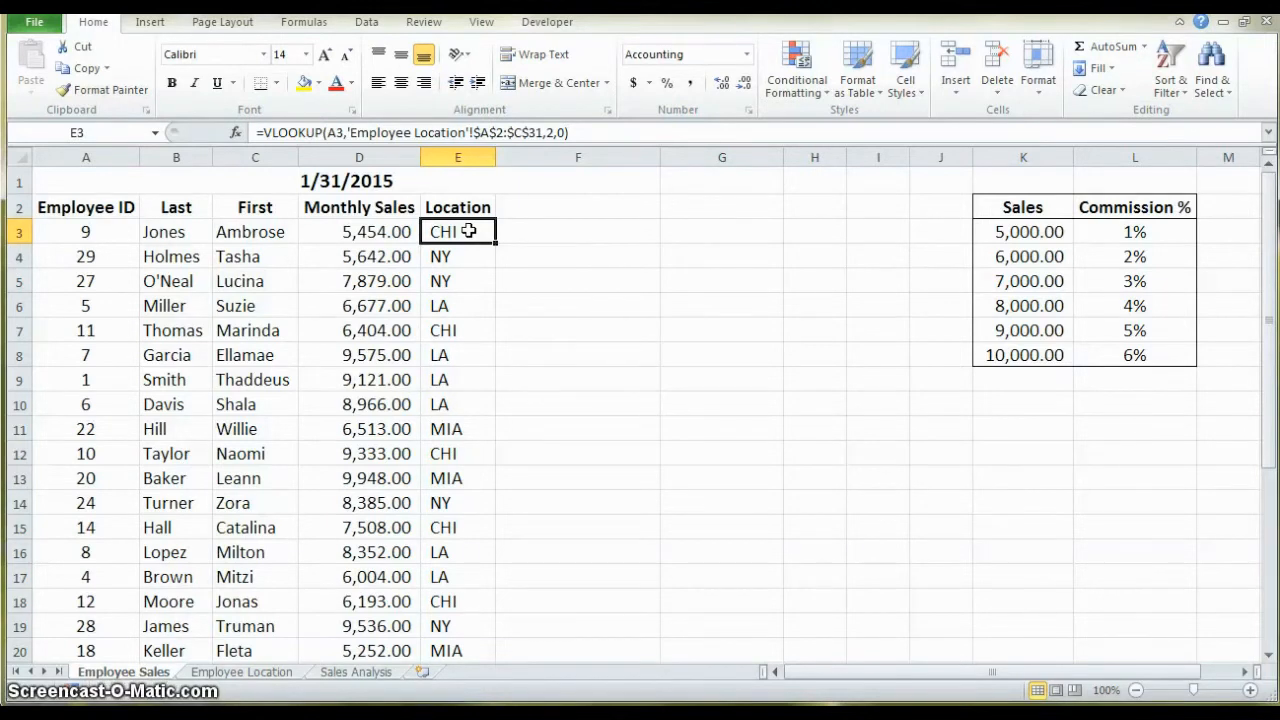
left_click(470, 230)
left_click(550, 209)
type("Email")
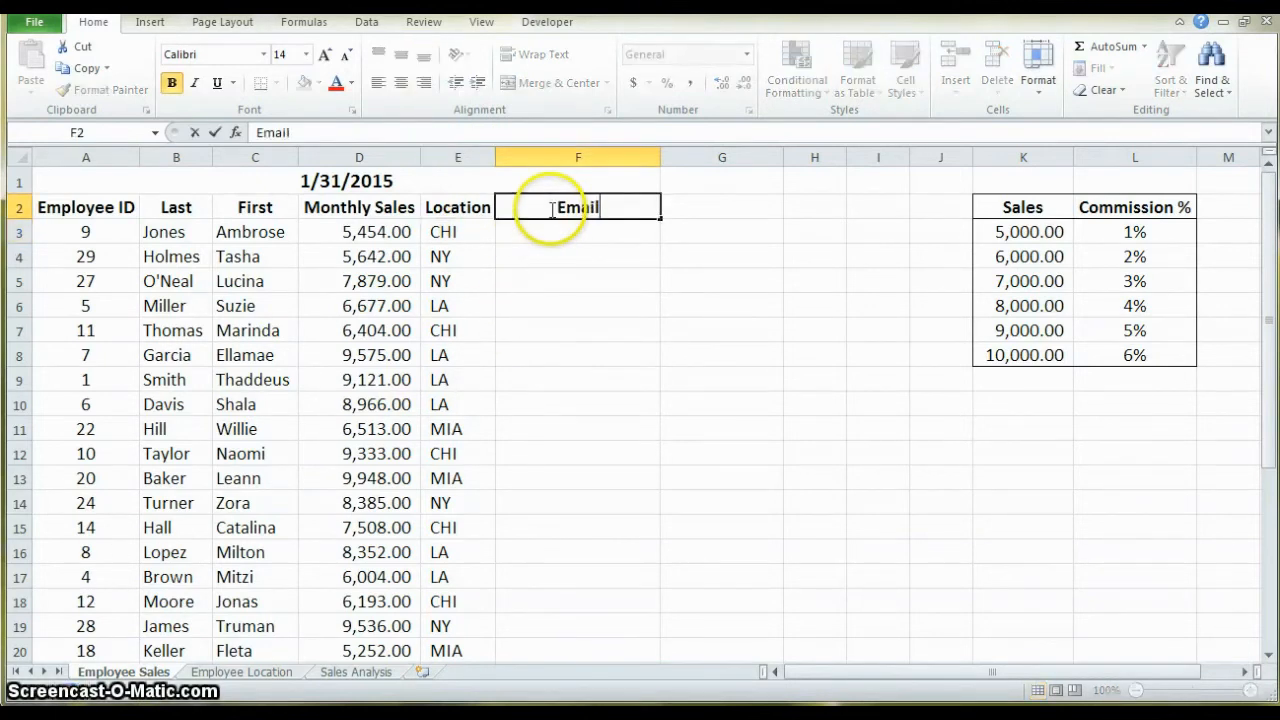
key("Return")
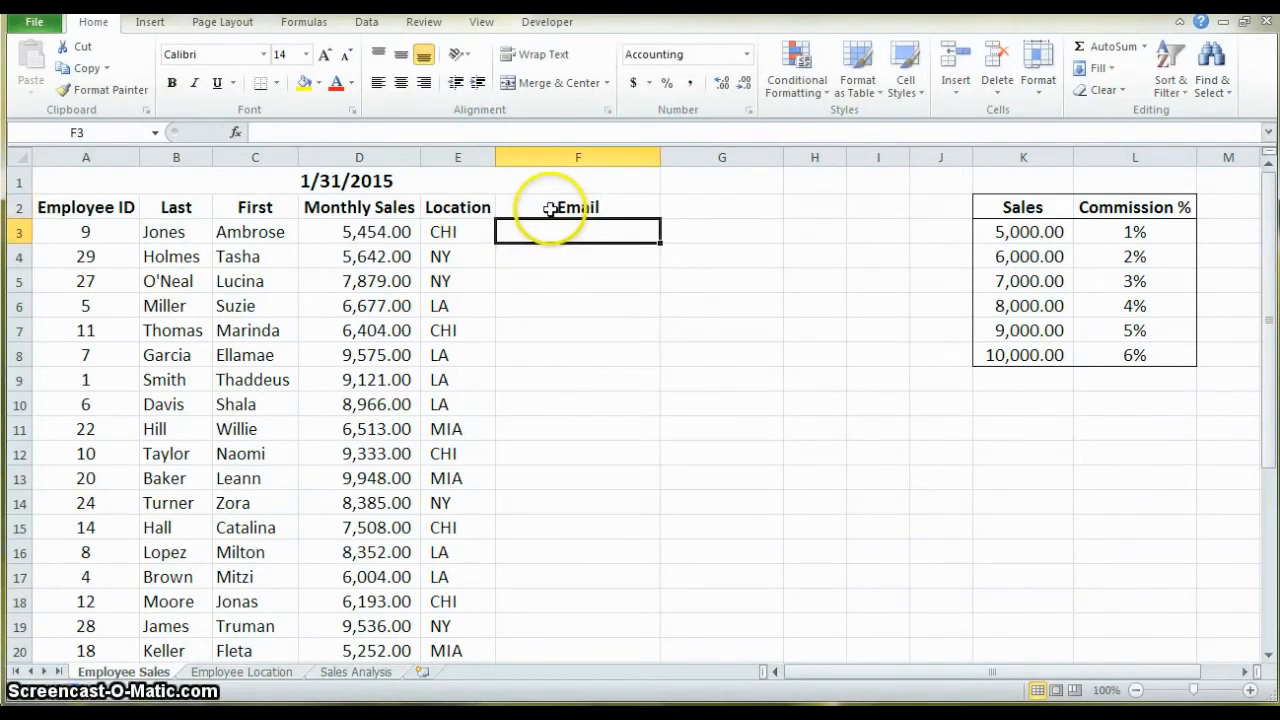
Step: Try copying the Location lookup formula from E3 across to F3, and clear F3 again
left_click(460, 234)
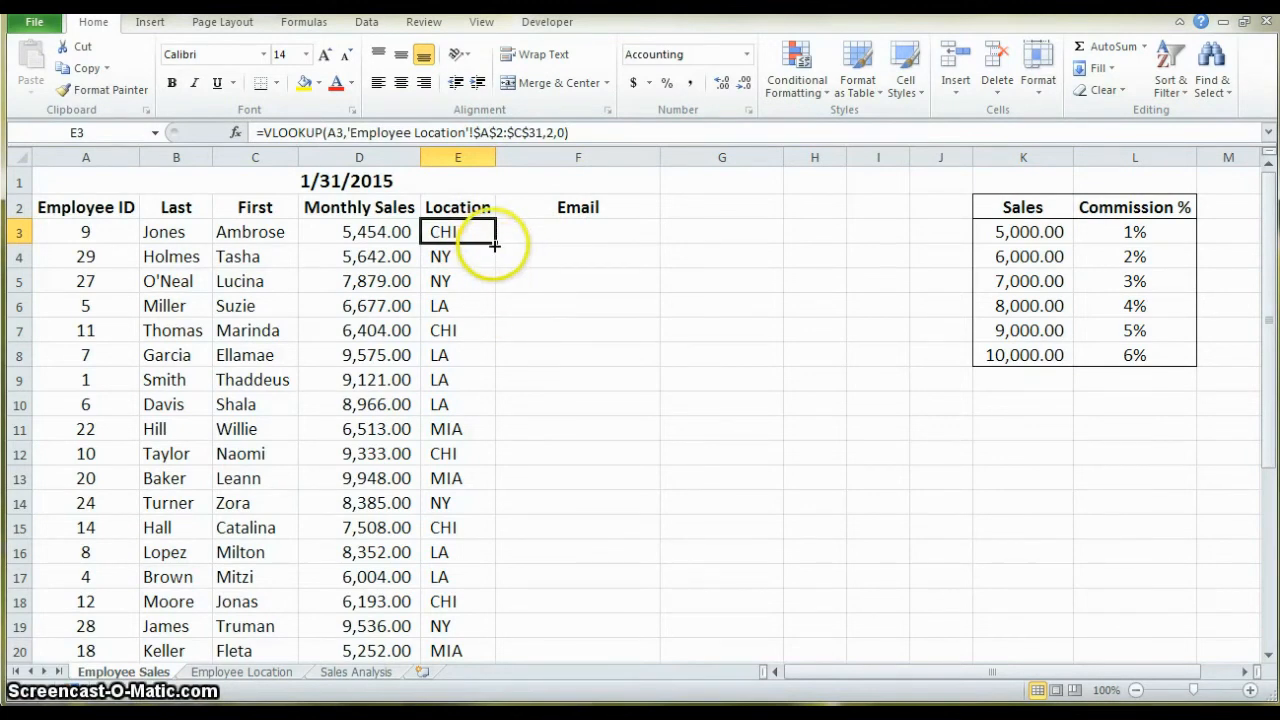
left_click_drag(494, 246, 566, 240)
left_click(566, 236)
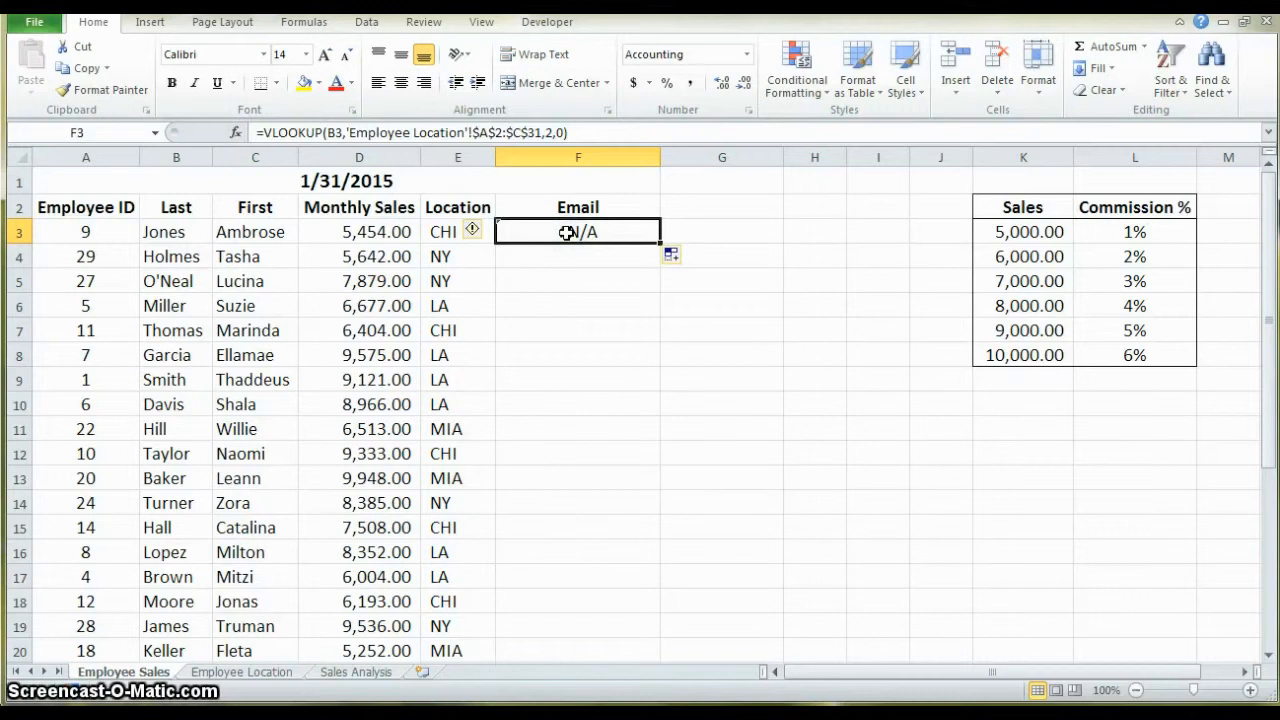
key("Delete")
Step: Lock the lookup value's column in the E3 Location formula by changing it to $A3
key("Left")
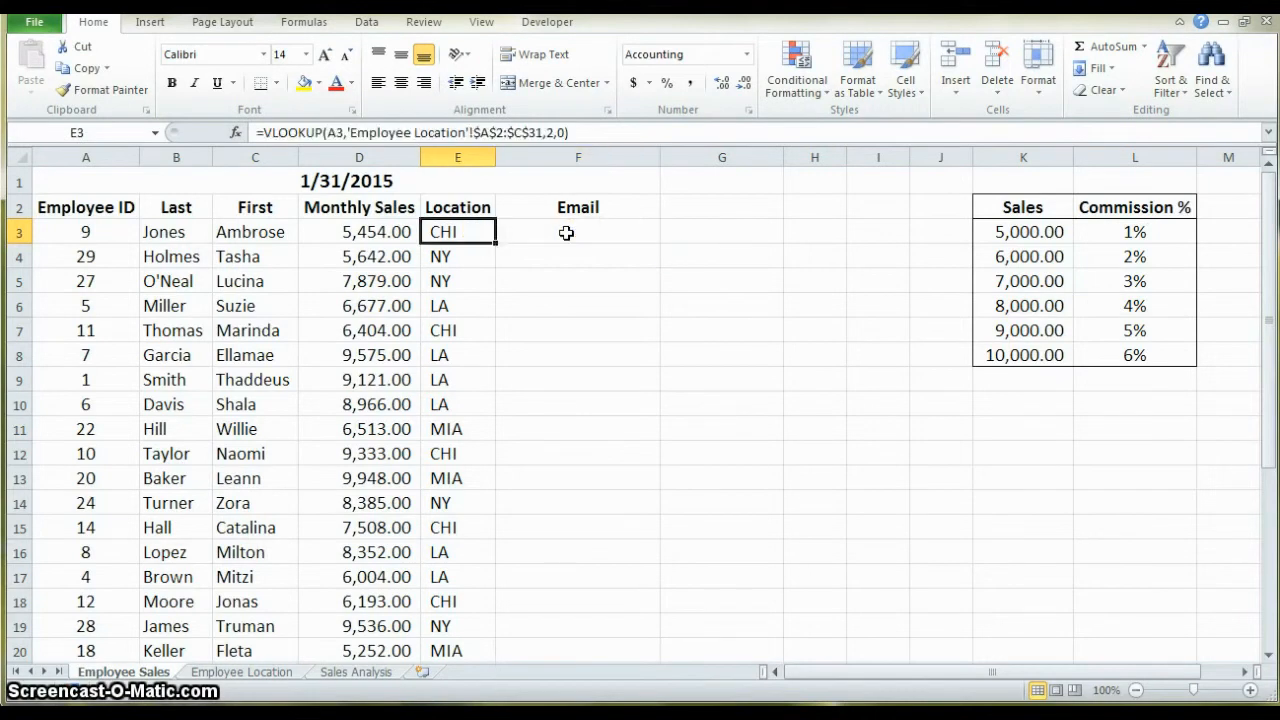
key("F2")
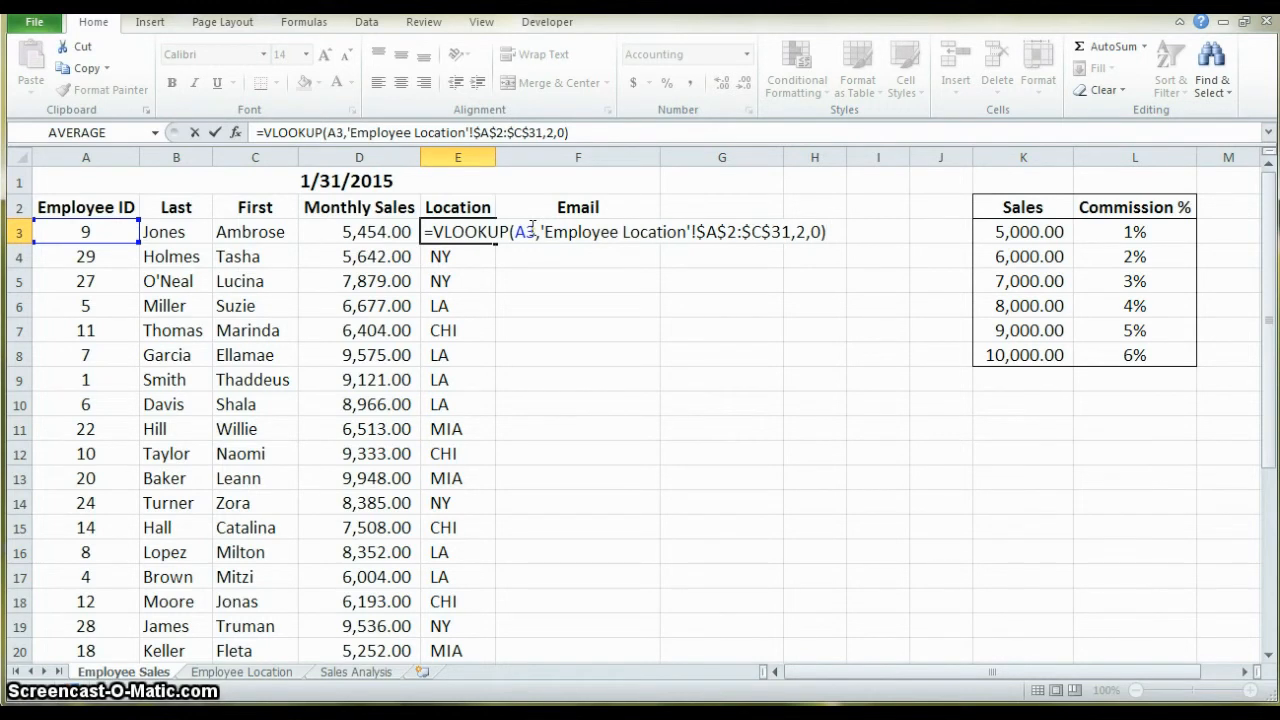
left_click(516, 232)
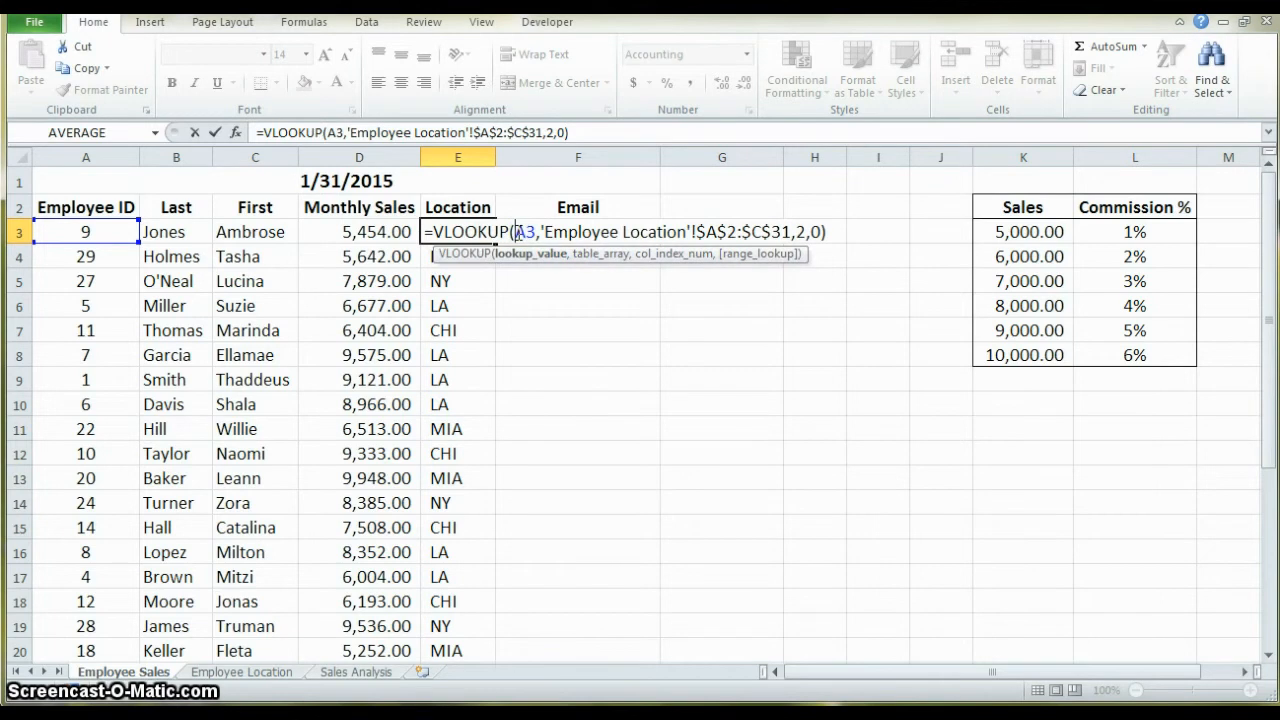
type("$")
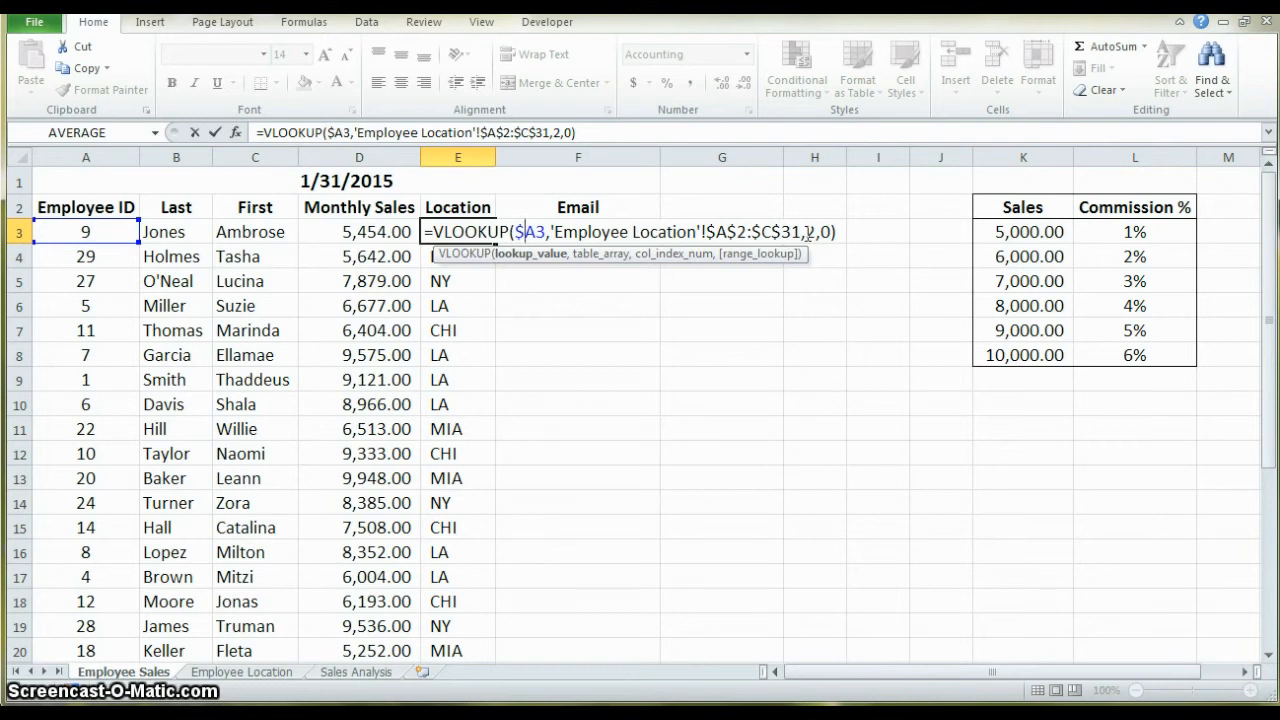
key("Return")
Step: Copy the Location lookup formula from E3 across to F3
left_click(468, 257)
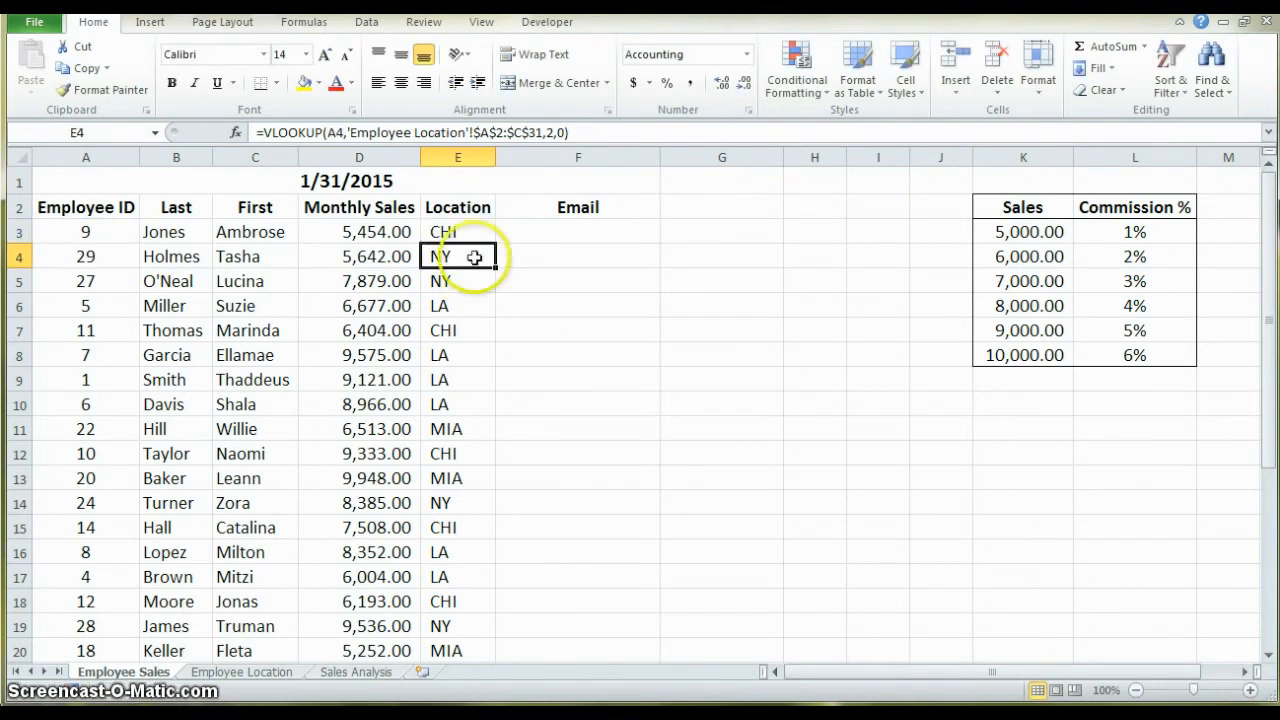
left_click(492, 240)
left_click_drag(494, 242, 594, 240)
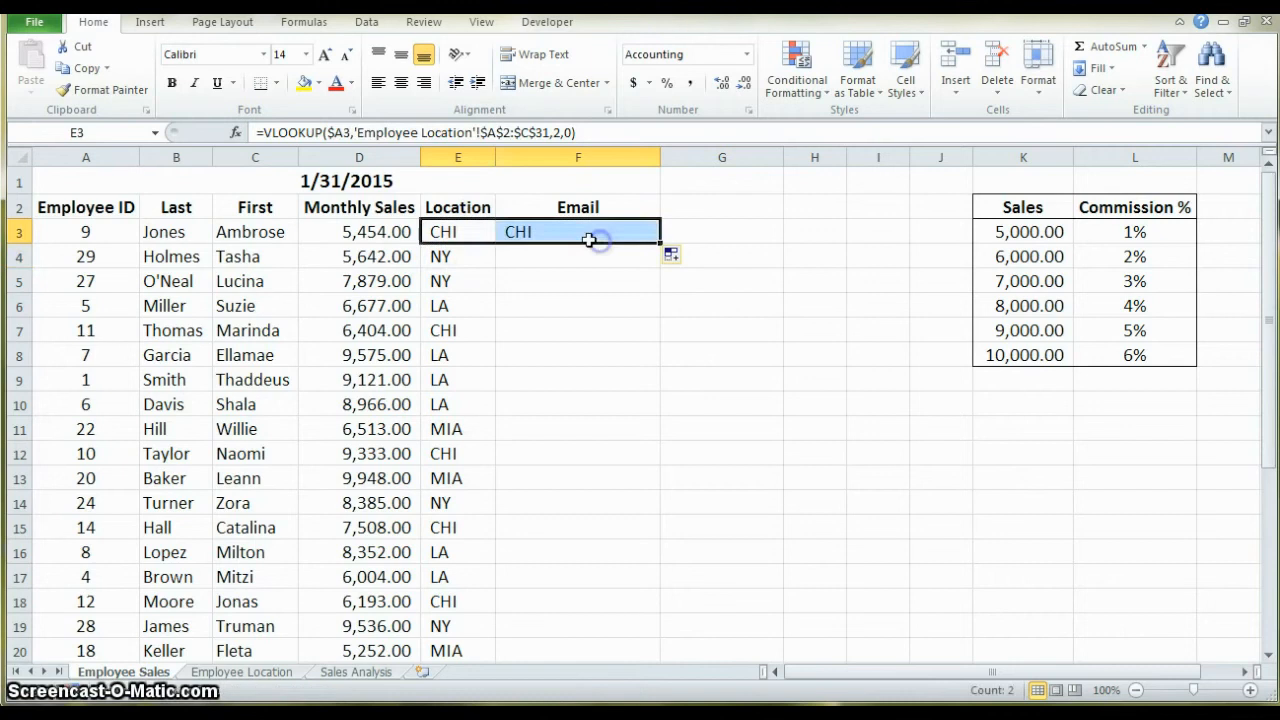
Step: Set the column index in the F3 VLOOKUP to 3 so it returns the email
left_click(583, 233)
double_click(582, 231)
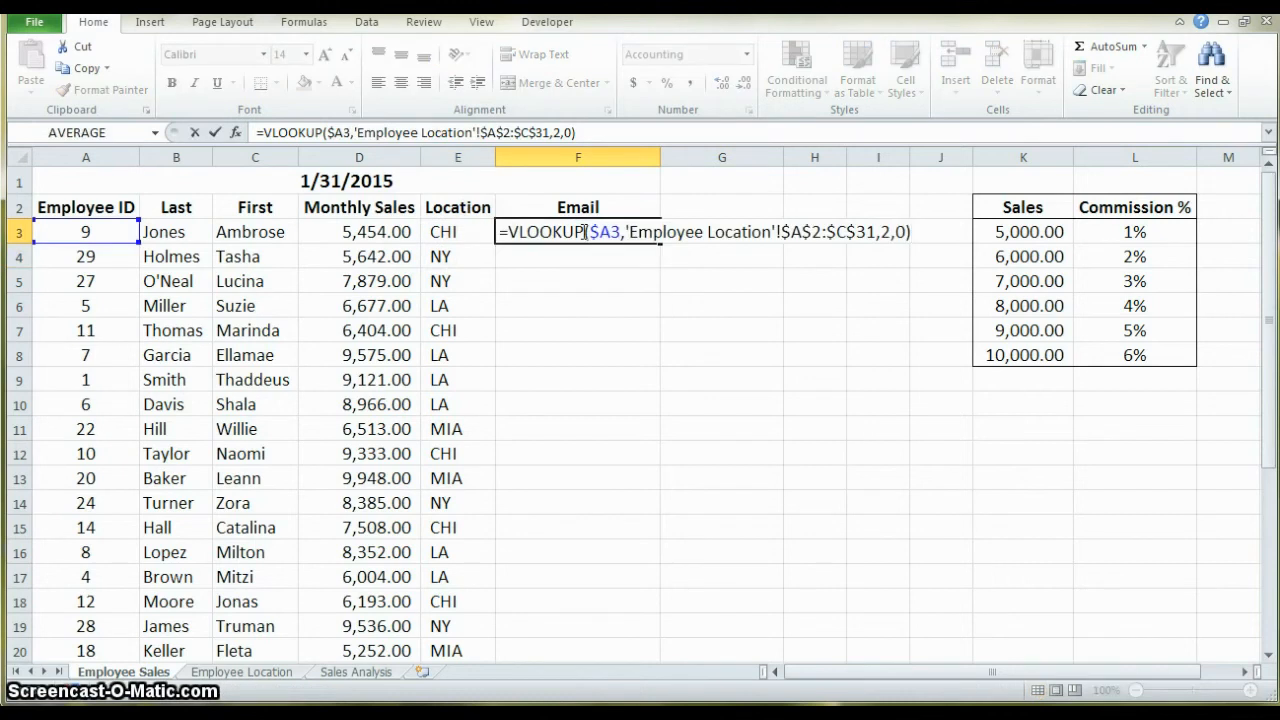
left_click(877, 231)
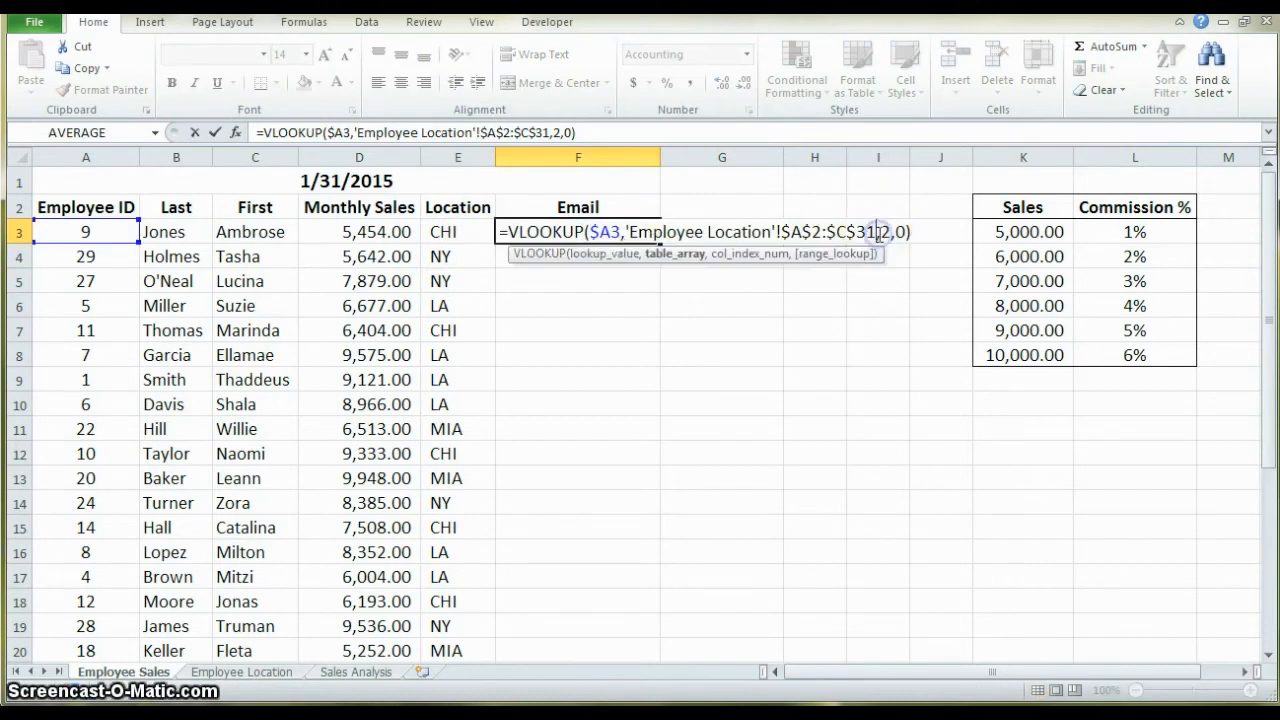
key("Right")
key("Delete")
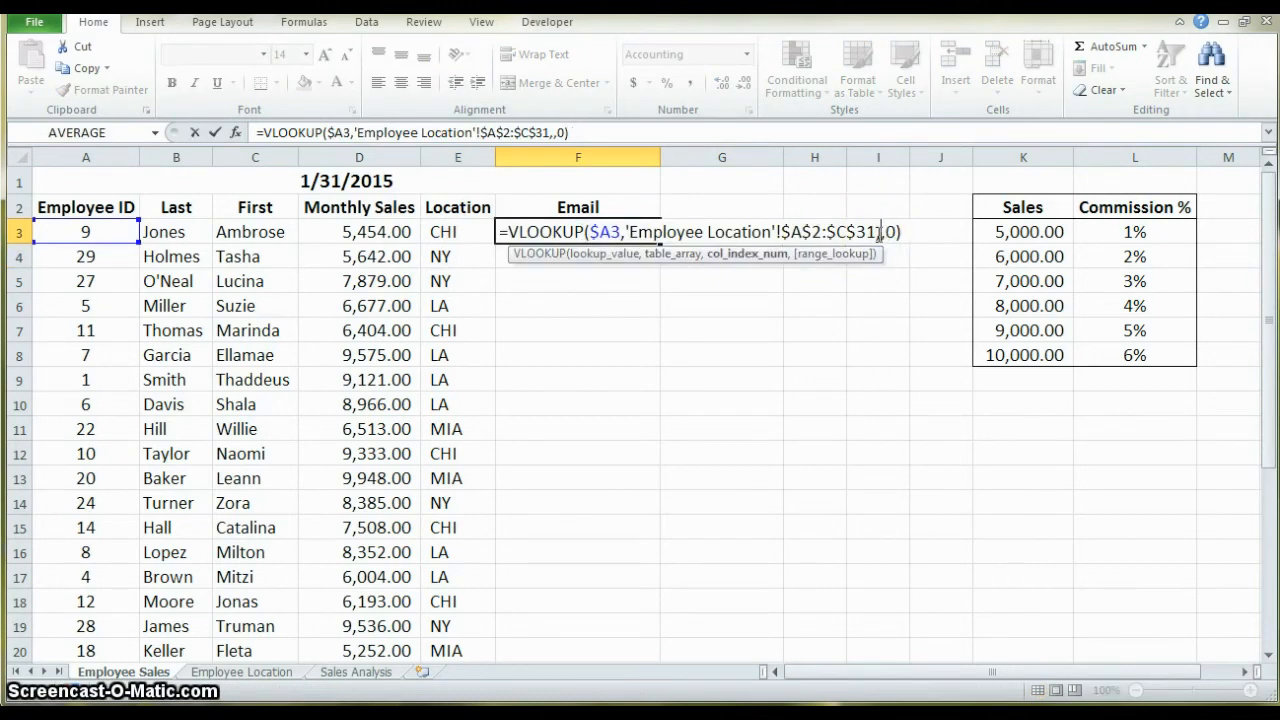
type("3")
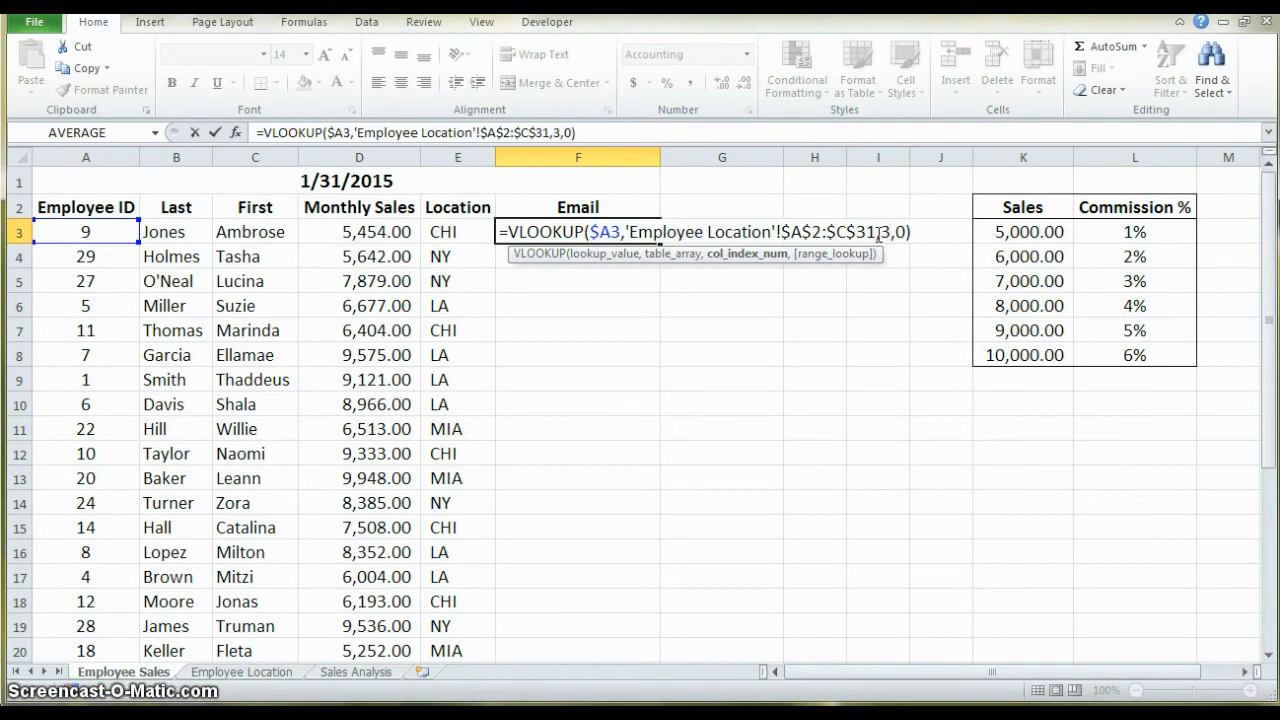
key("Return")
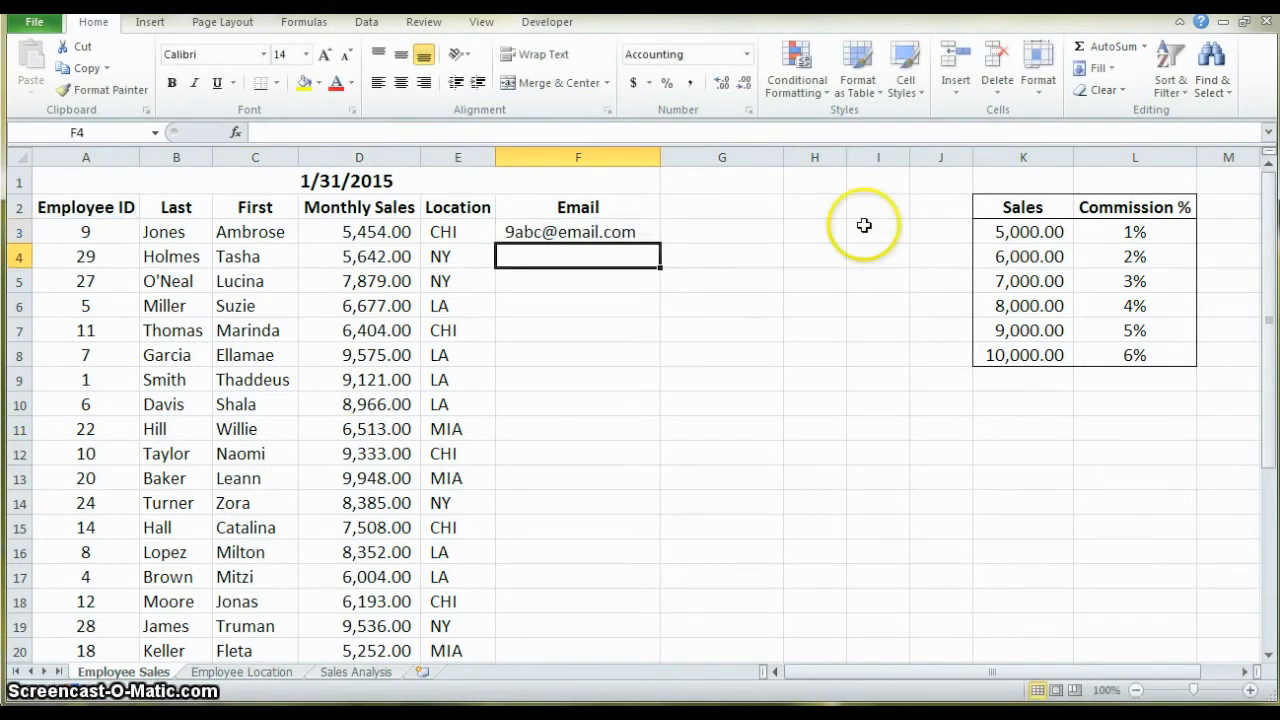
Step: Fill the Email formula from F3 down through the last employee in row 32
left_click(641, 234)
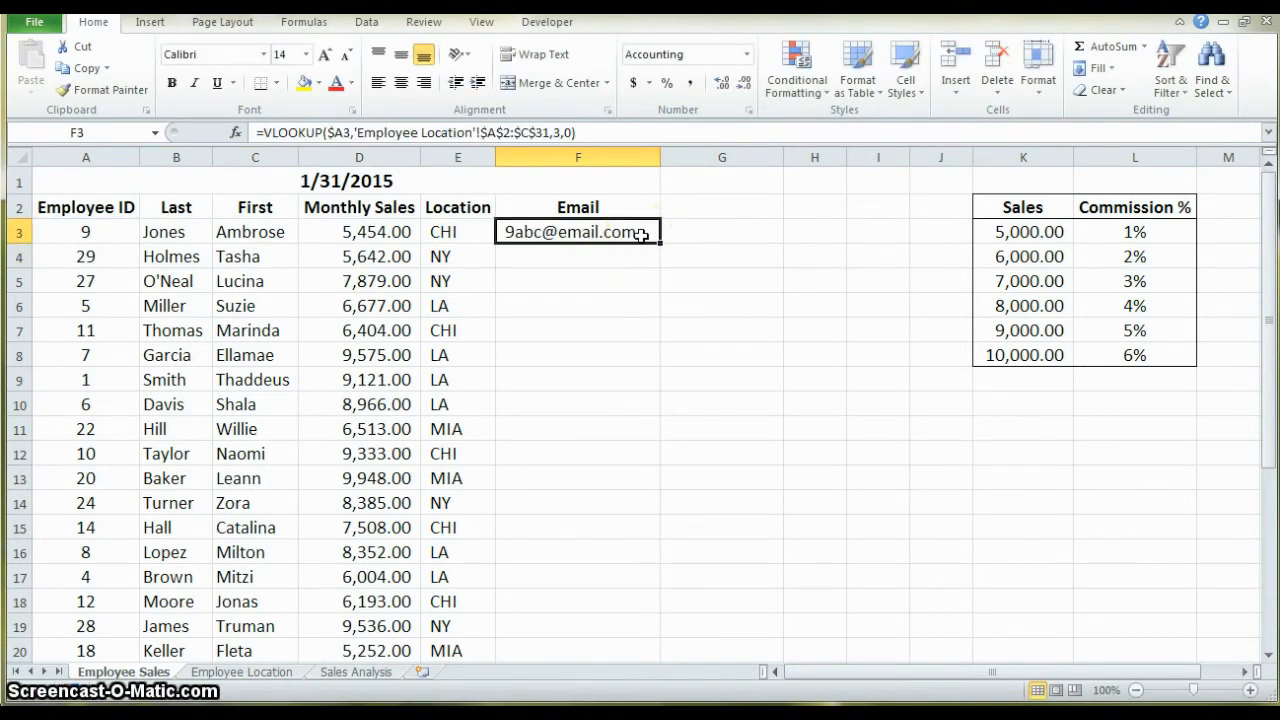
left_click(659, 241)
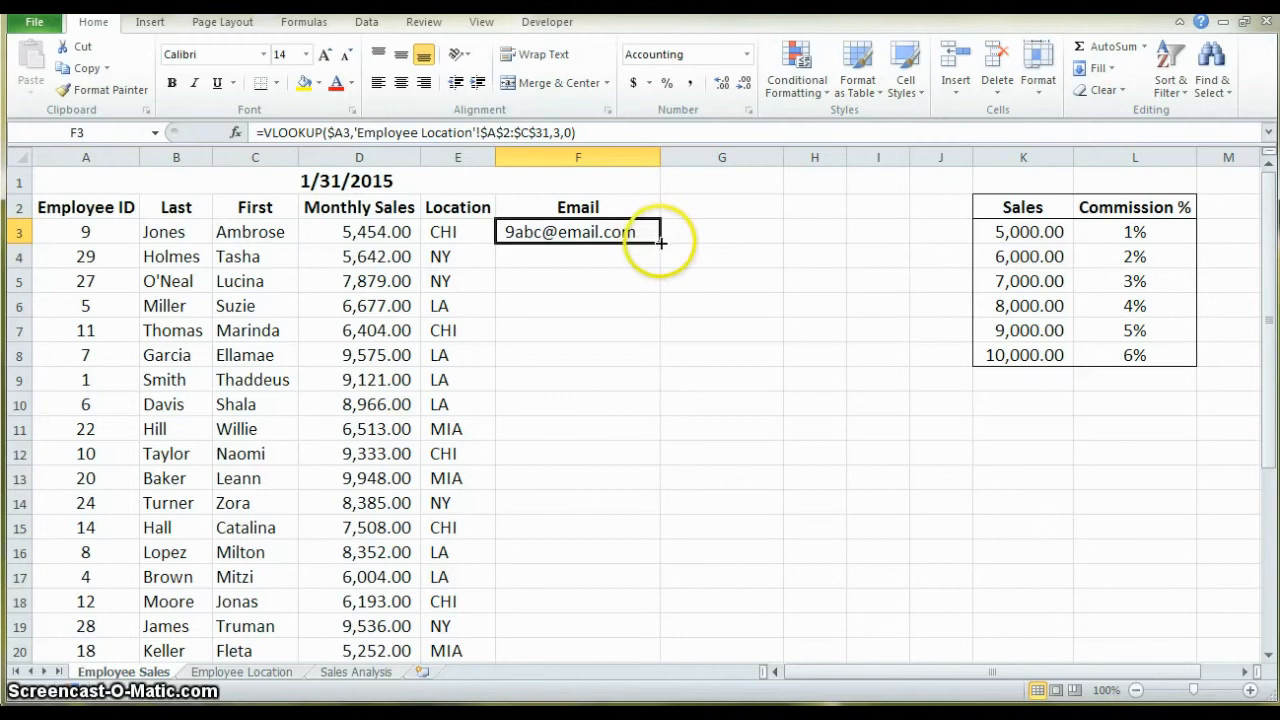
double_click(659, 241)
scroll(610, 306, "down", 7)
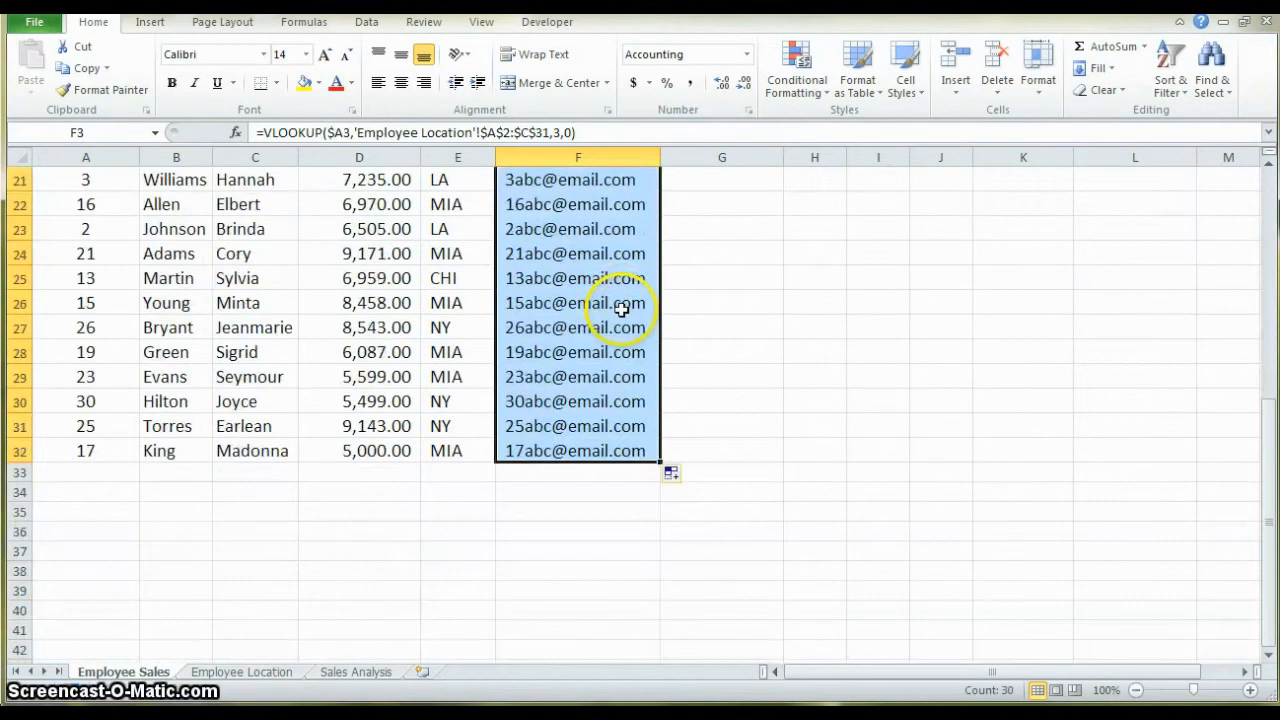
scroll(621, 338, "up", 3)
scroll(610, 310, "up", 4)
left_click(582, 236)
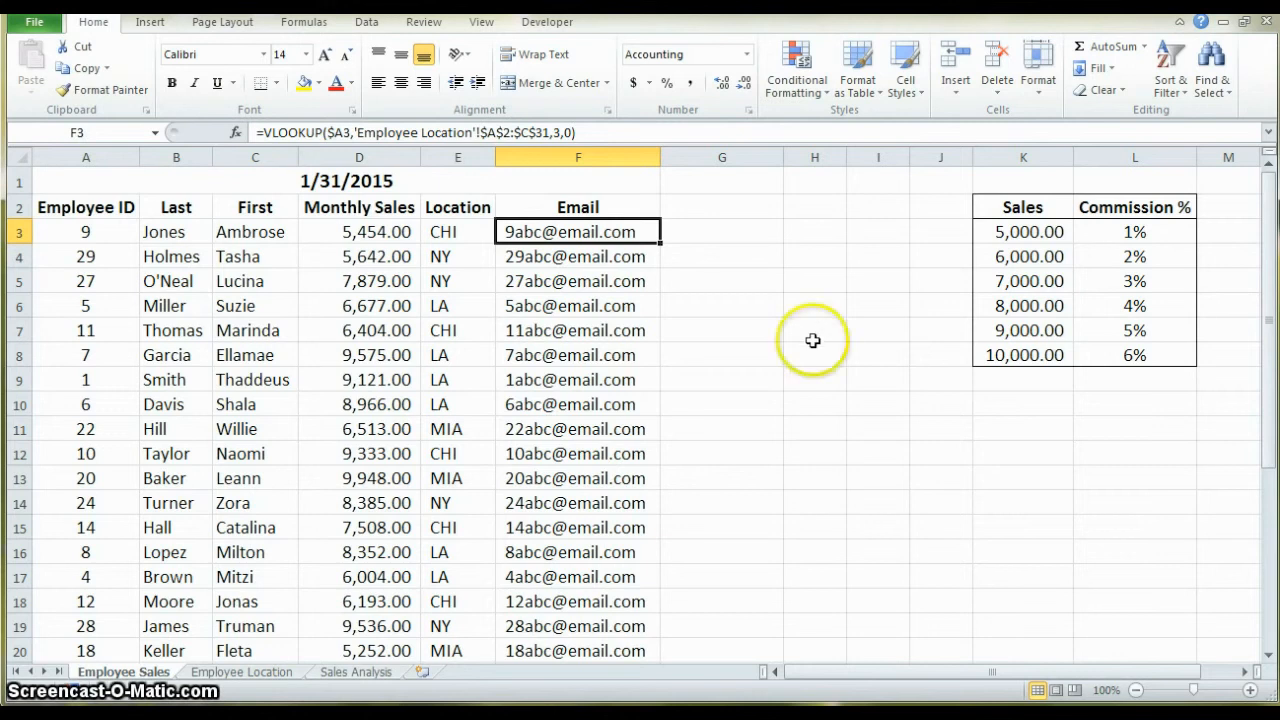
Step: Add the heading "Commission %" in cell G2
left_click(727, 212)
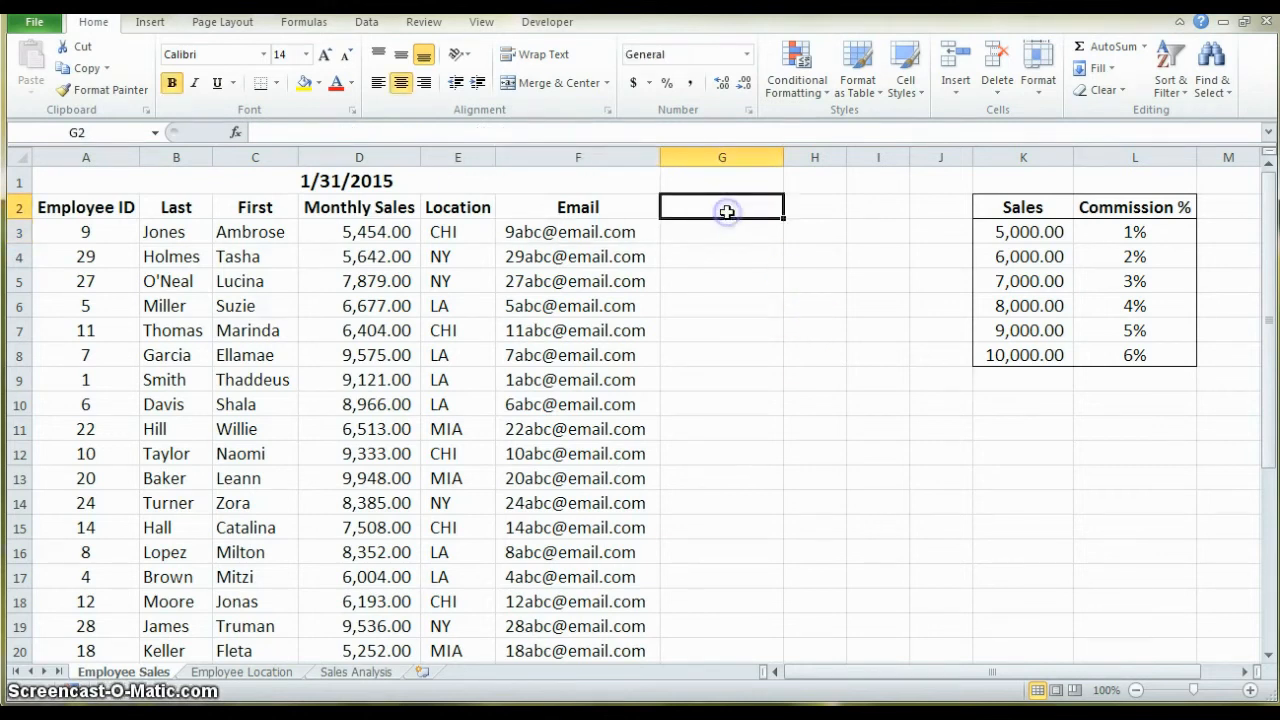
type("Commission")
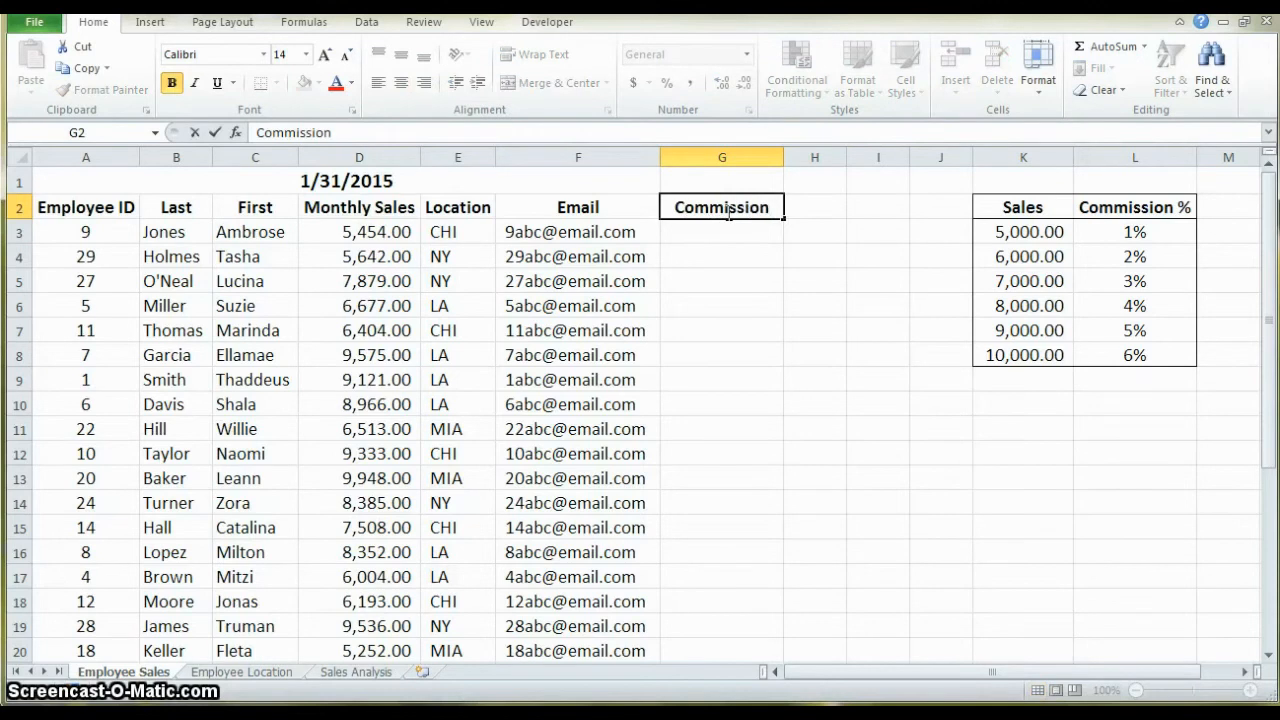
type(" %")
left_click(731, 229)
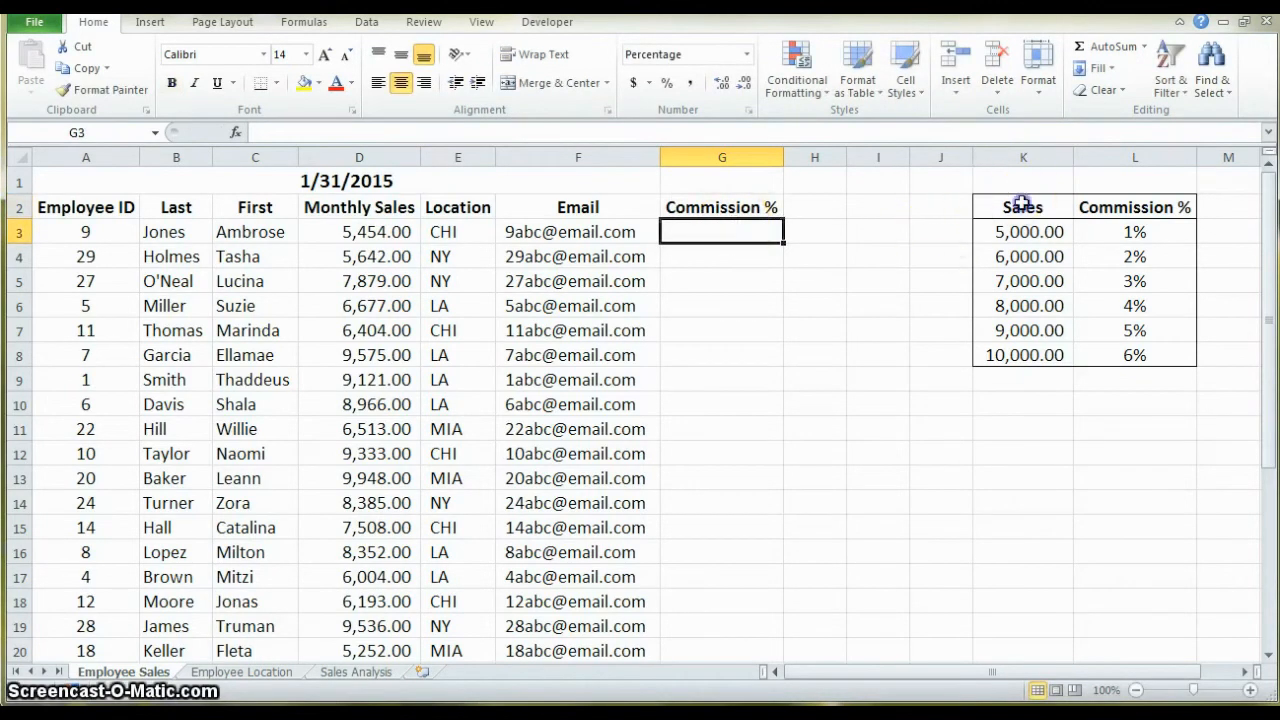
left_click_drag(1020, 203, 1134, 376)
left_click_drag(1106, 288, 1120, 353)
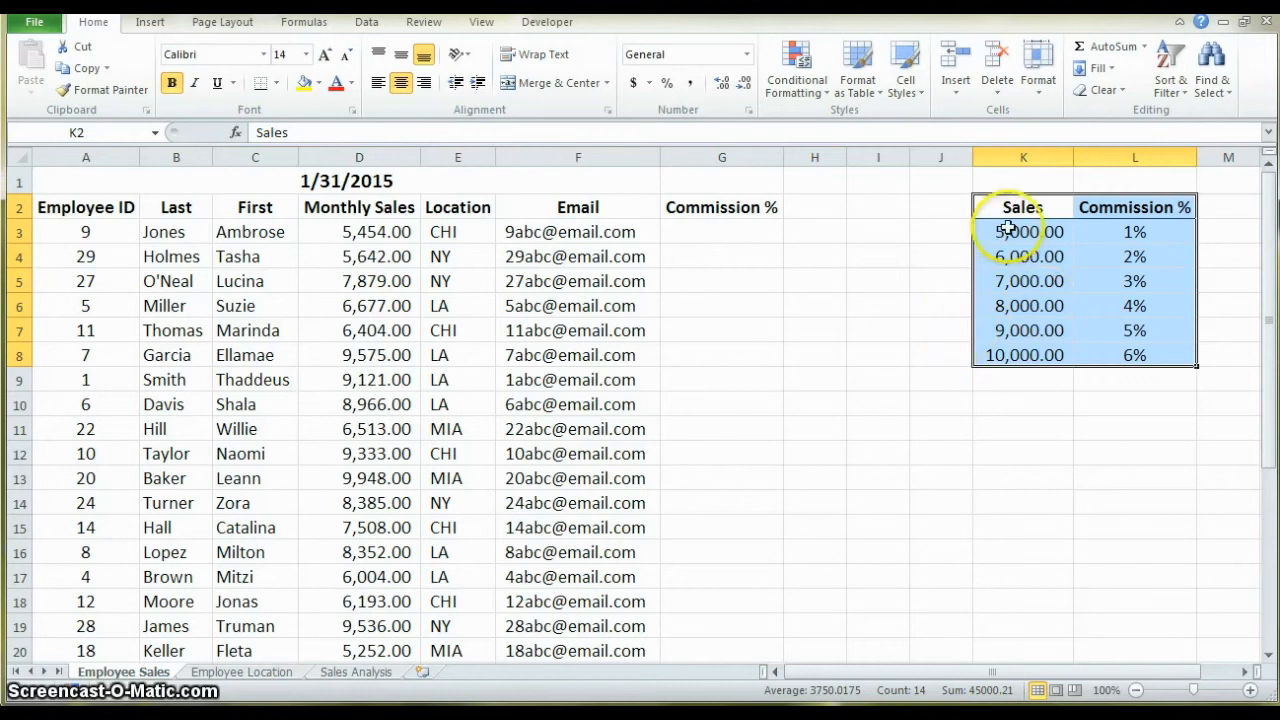
left_click_drag(1006, 230, 1018, 360)
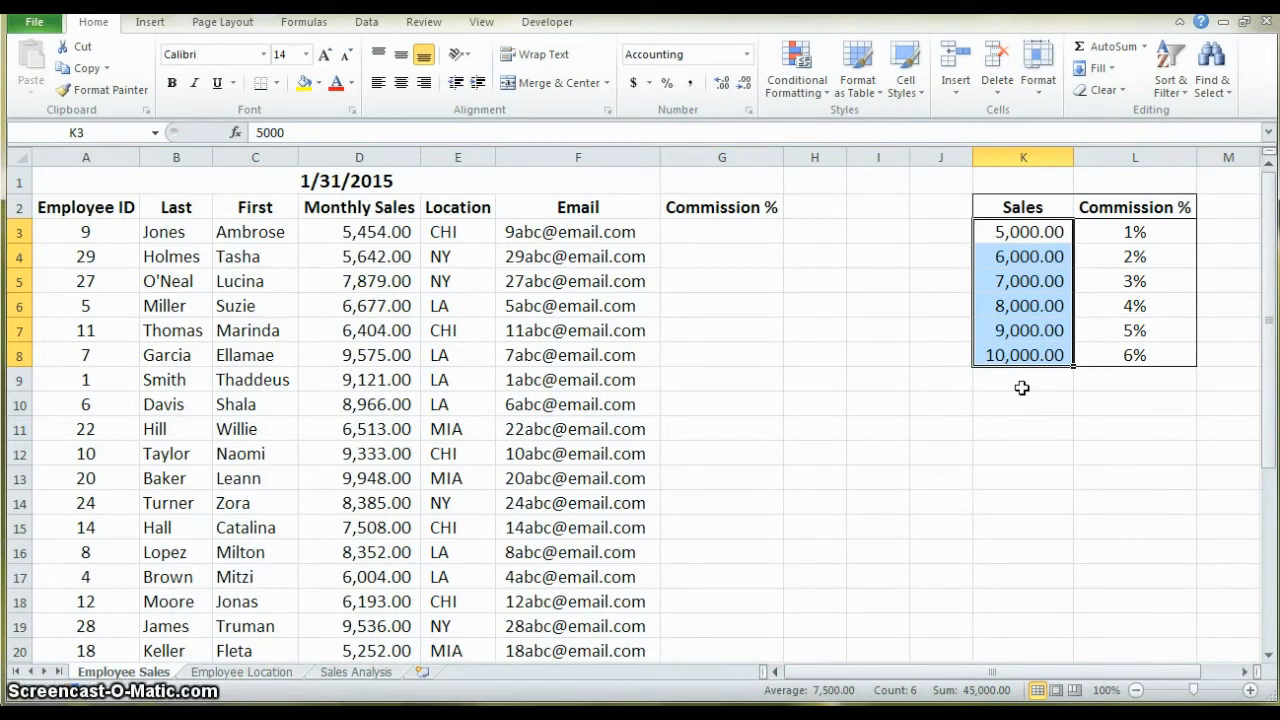
Step: Start a VLOOKUP in G3 with D3 as the lookup value and the absolute range $K$3:$L$8 as the table array
left_click(735, 237)
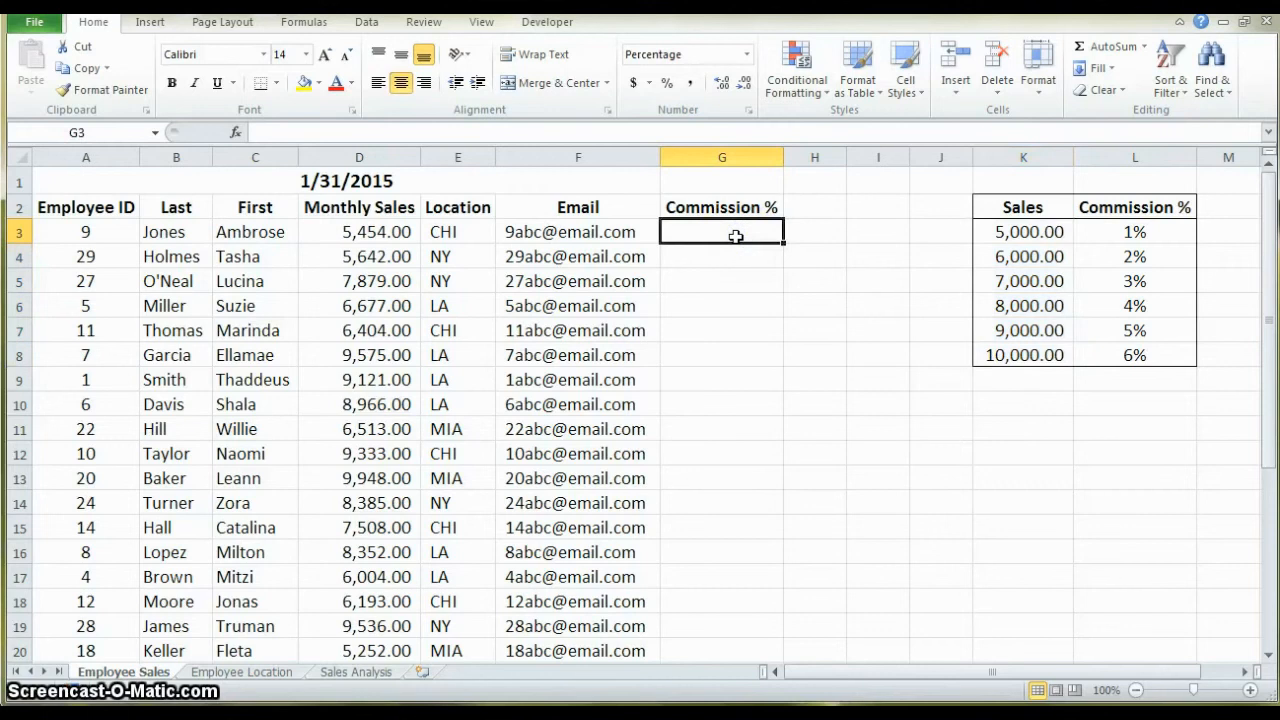
type("=vloo")
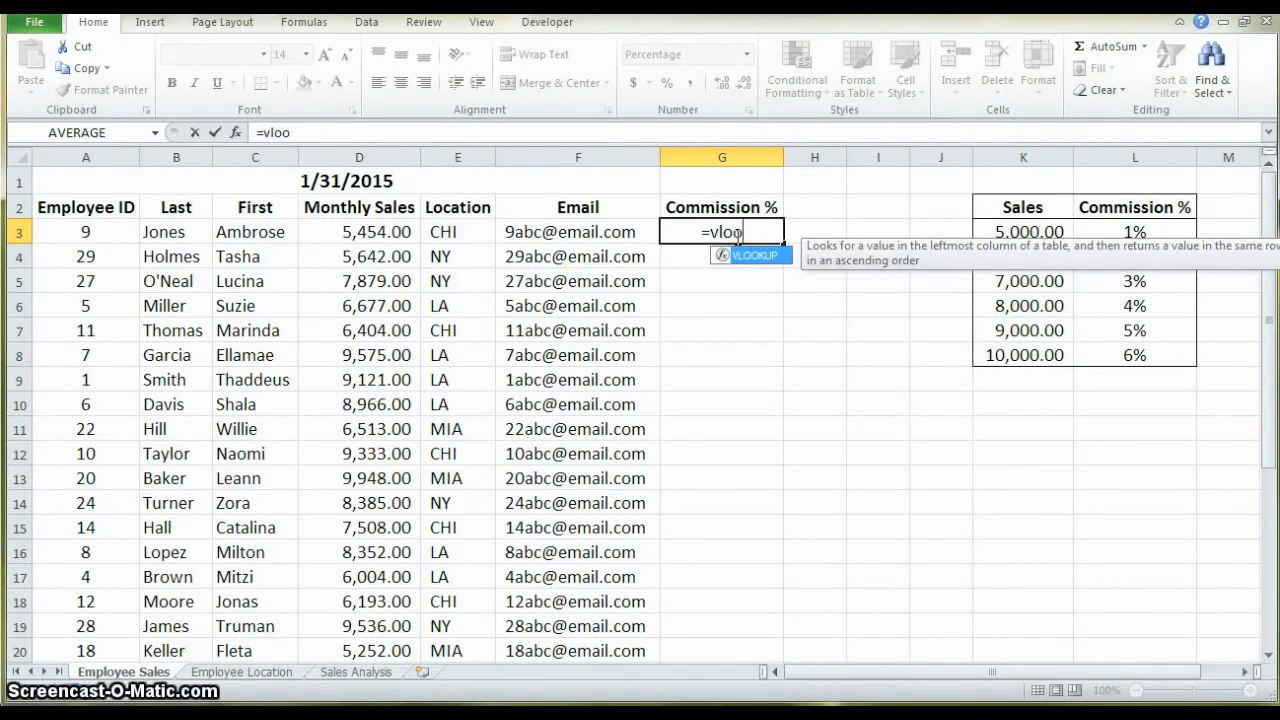
key("Tab")
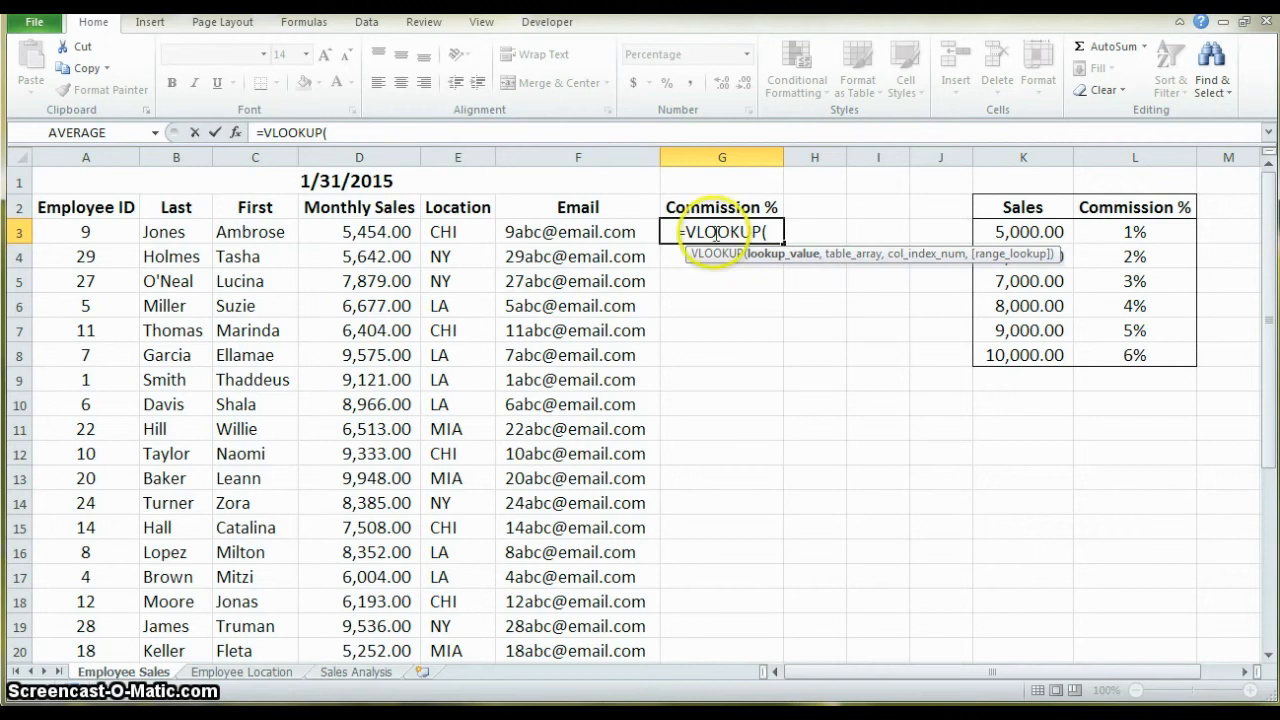
left_click(380, 231)
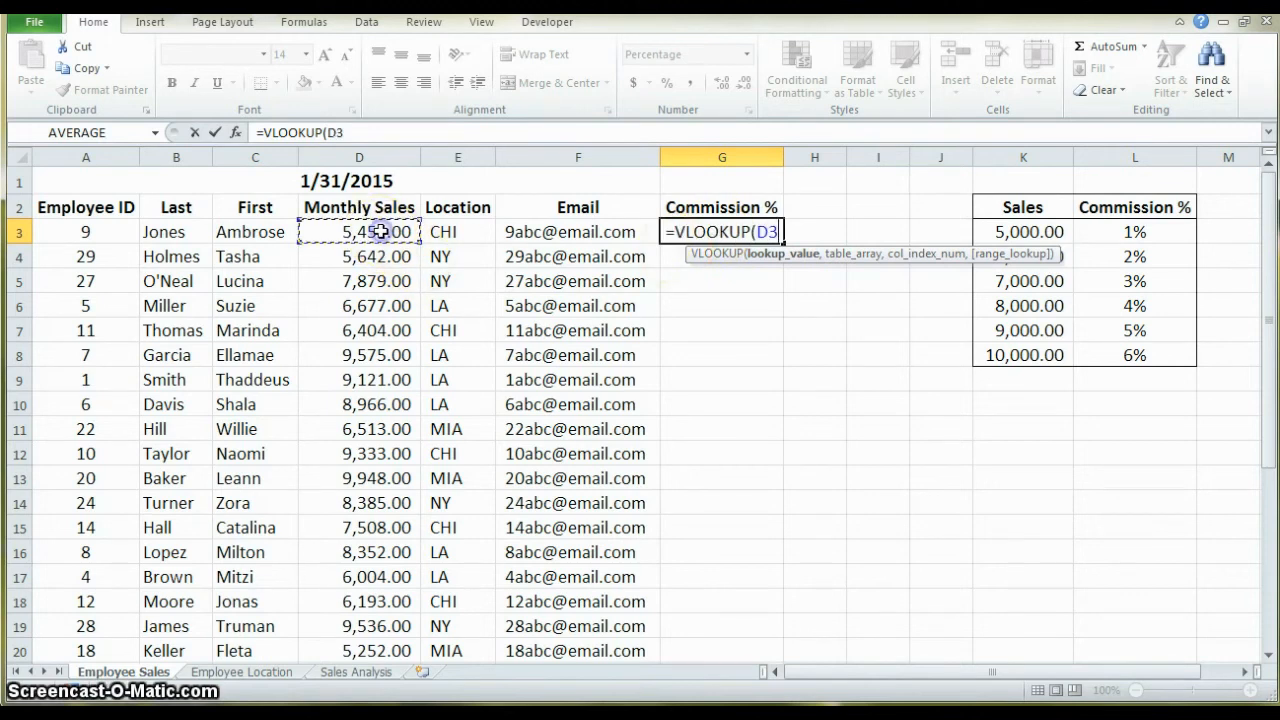
type(",")
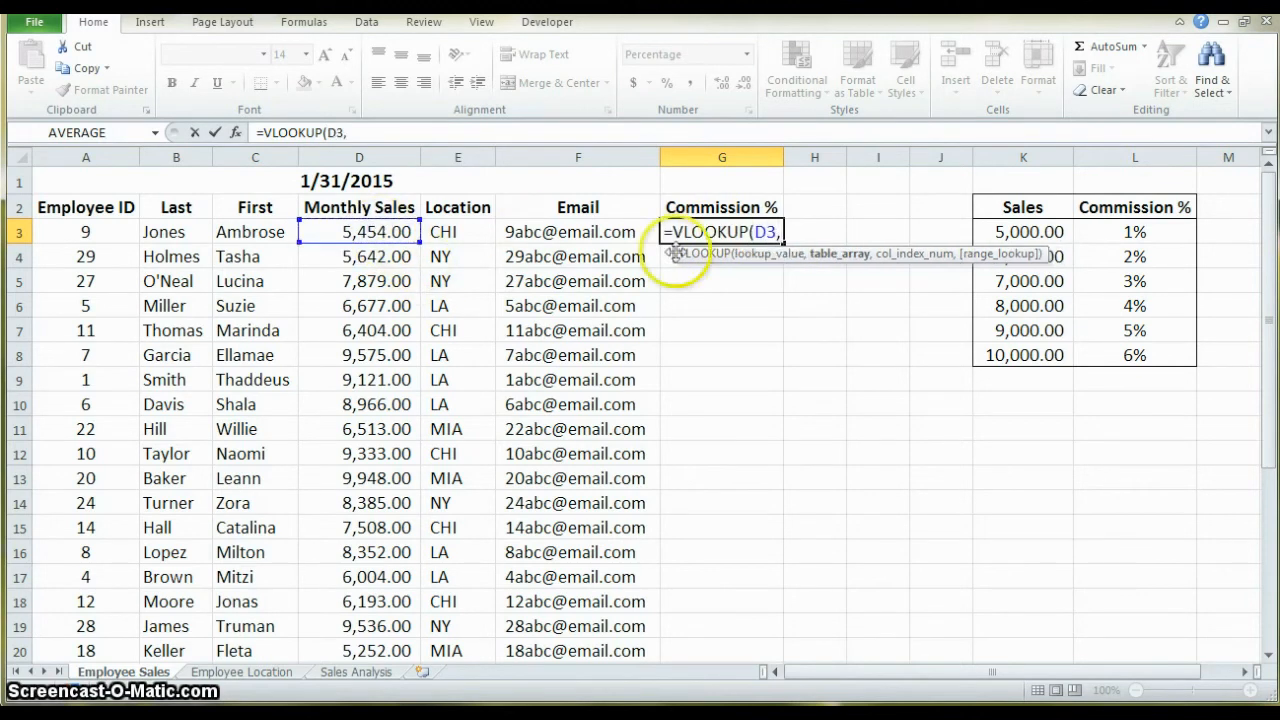
left_click_drag(1014, 228, 1122, 356)
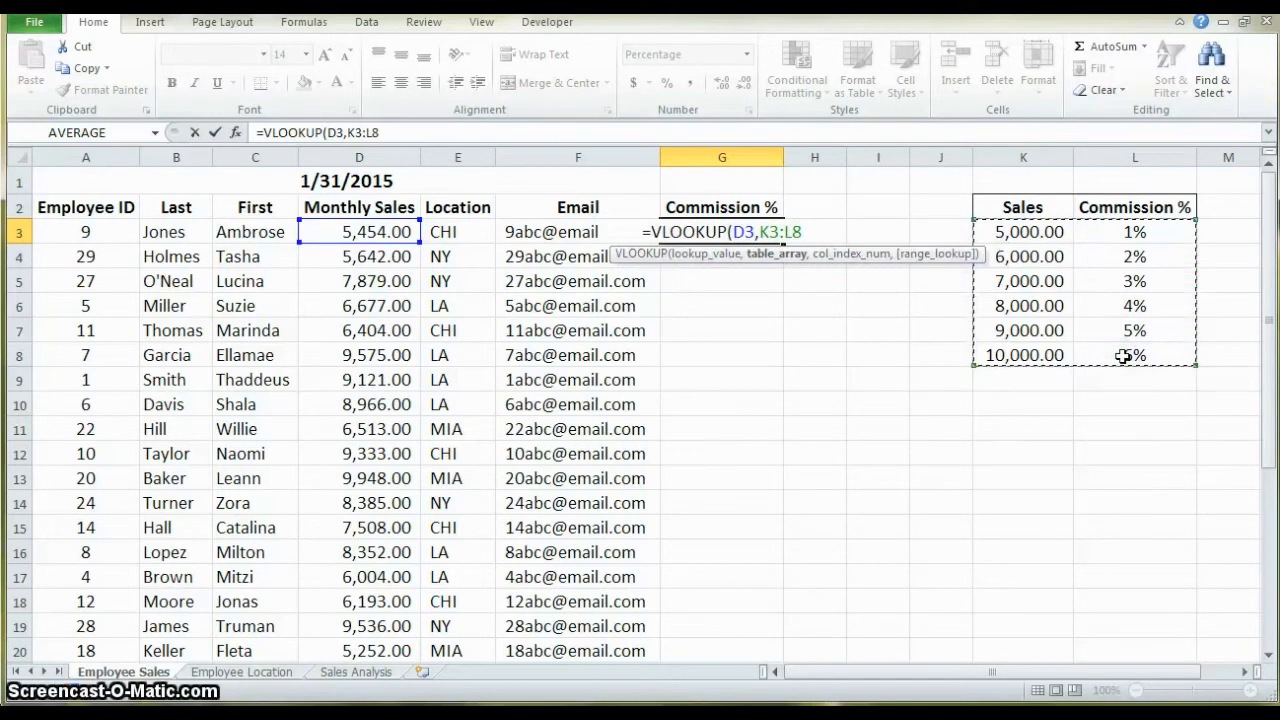
key("F4")
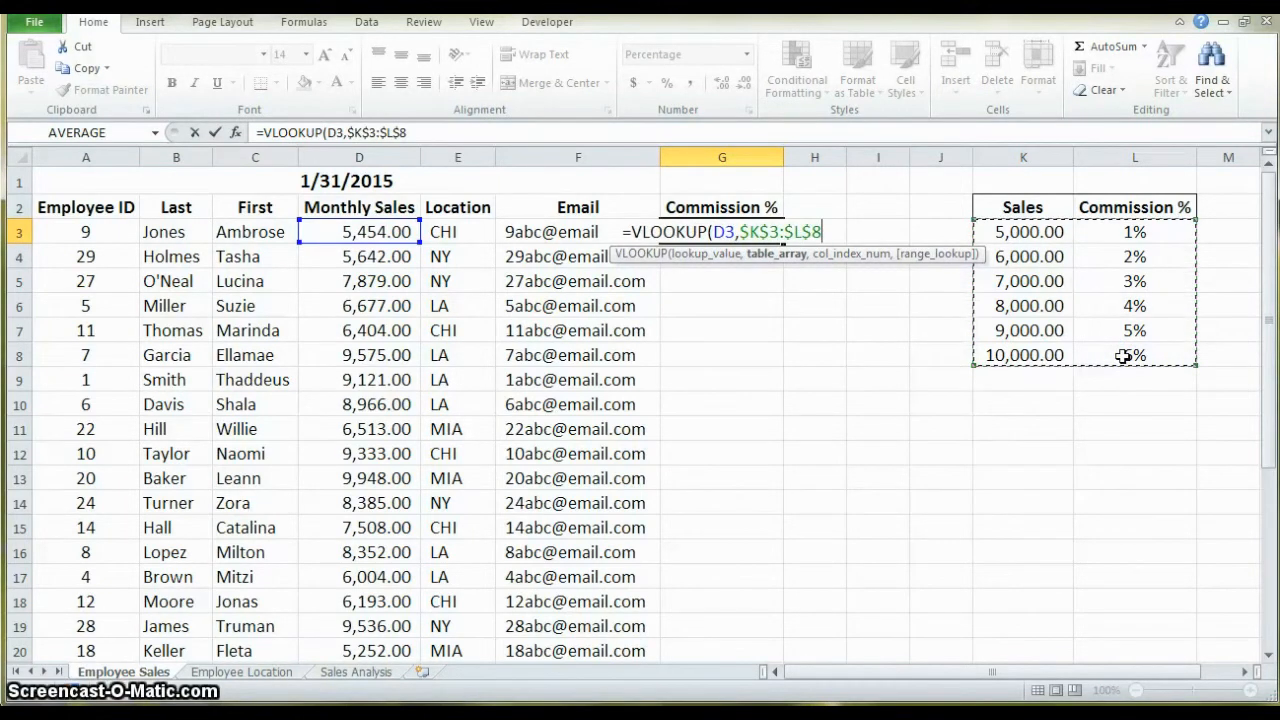
Step: Complete the G3 VLOOKUP with column index 2 and range lookup 1 for an approximate match, and enter it
type(",")
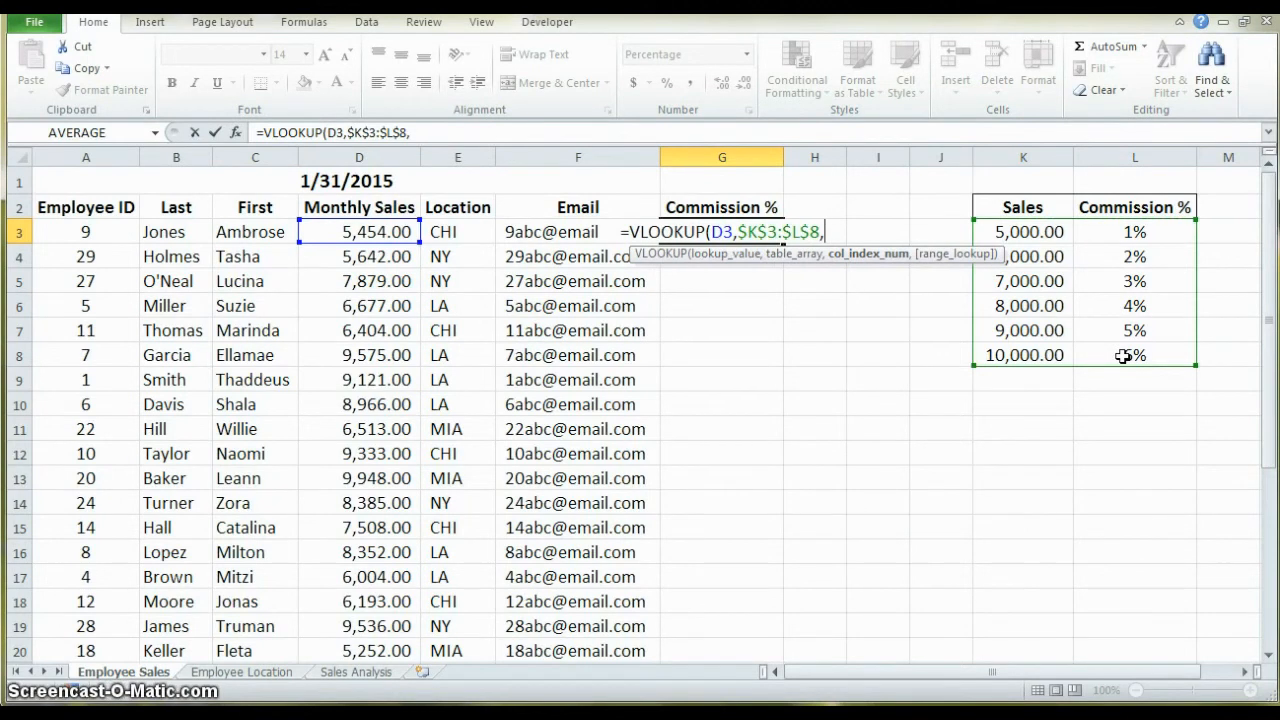
type("2")
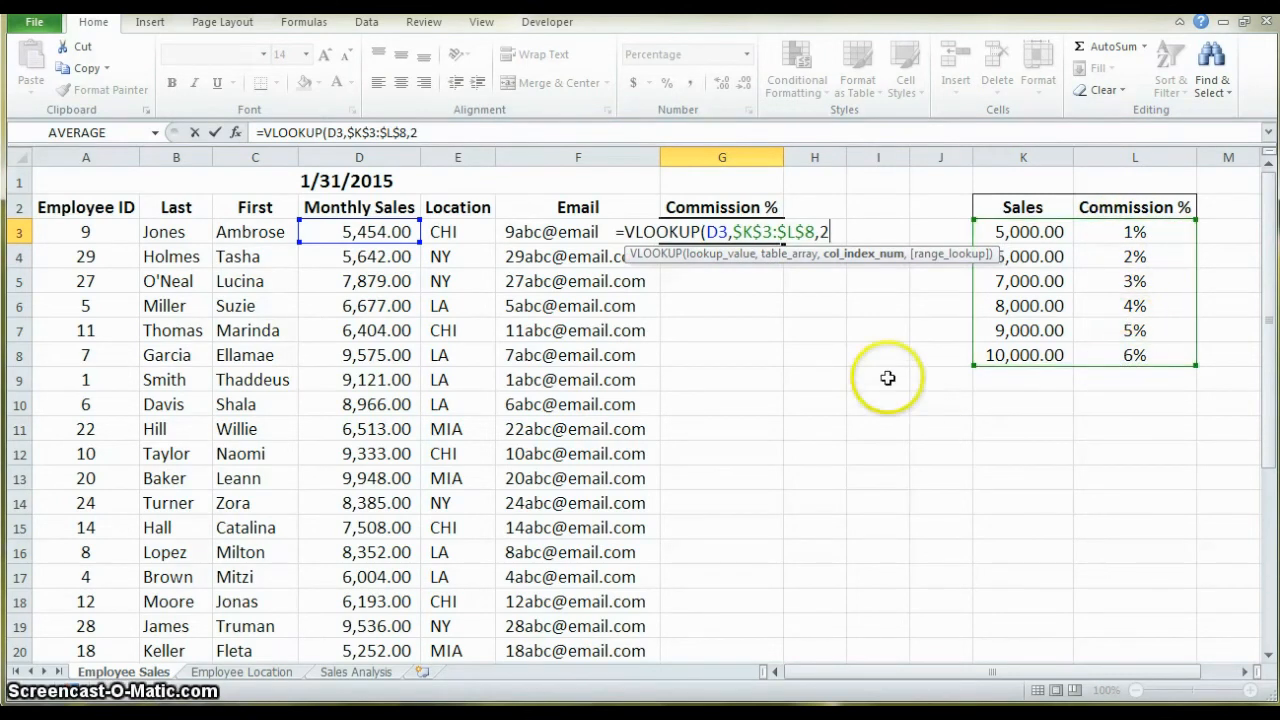
type(",")
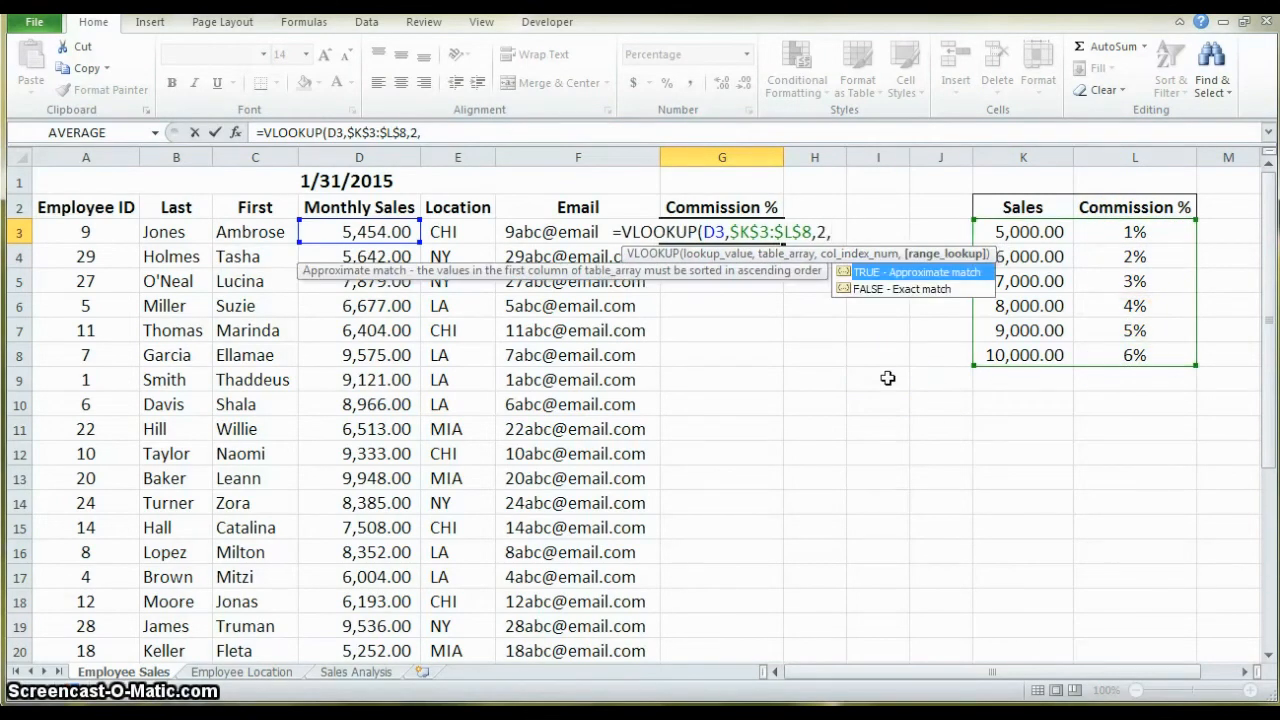
type("1")
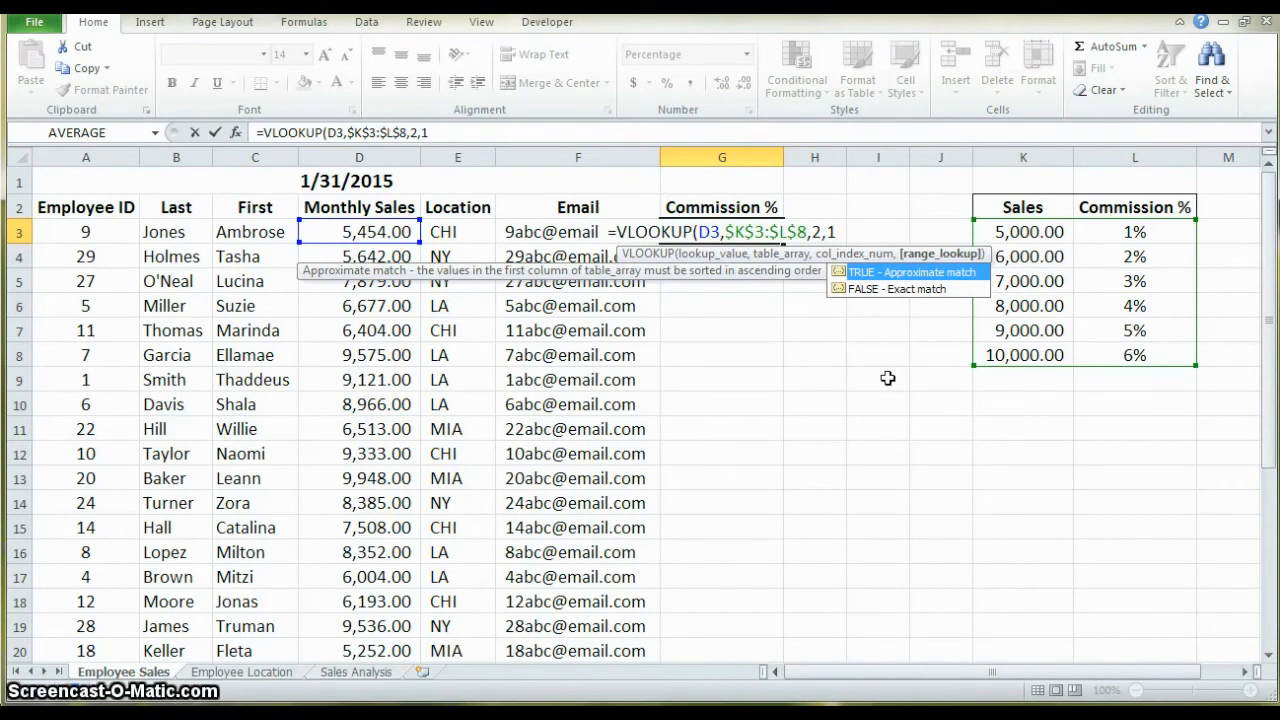
type(")")
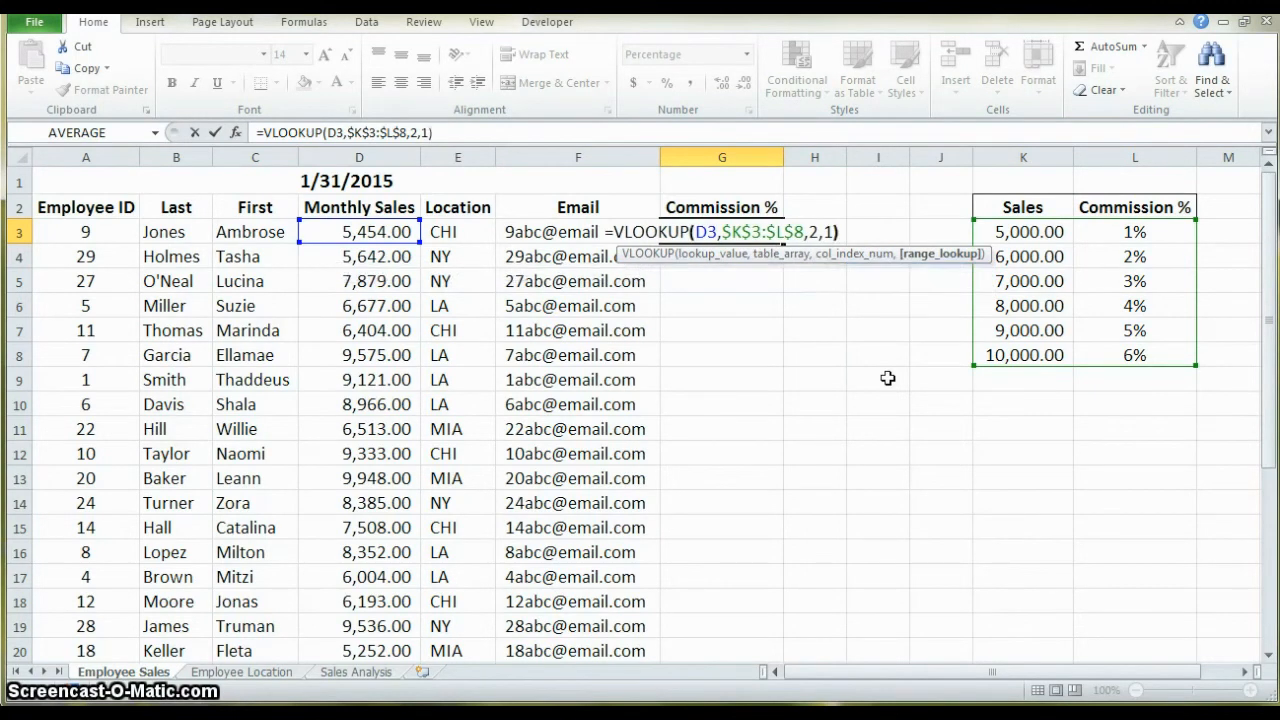
key("Return")
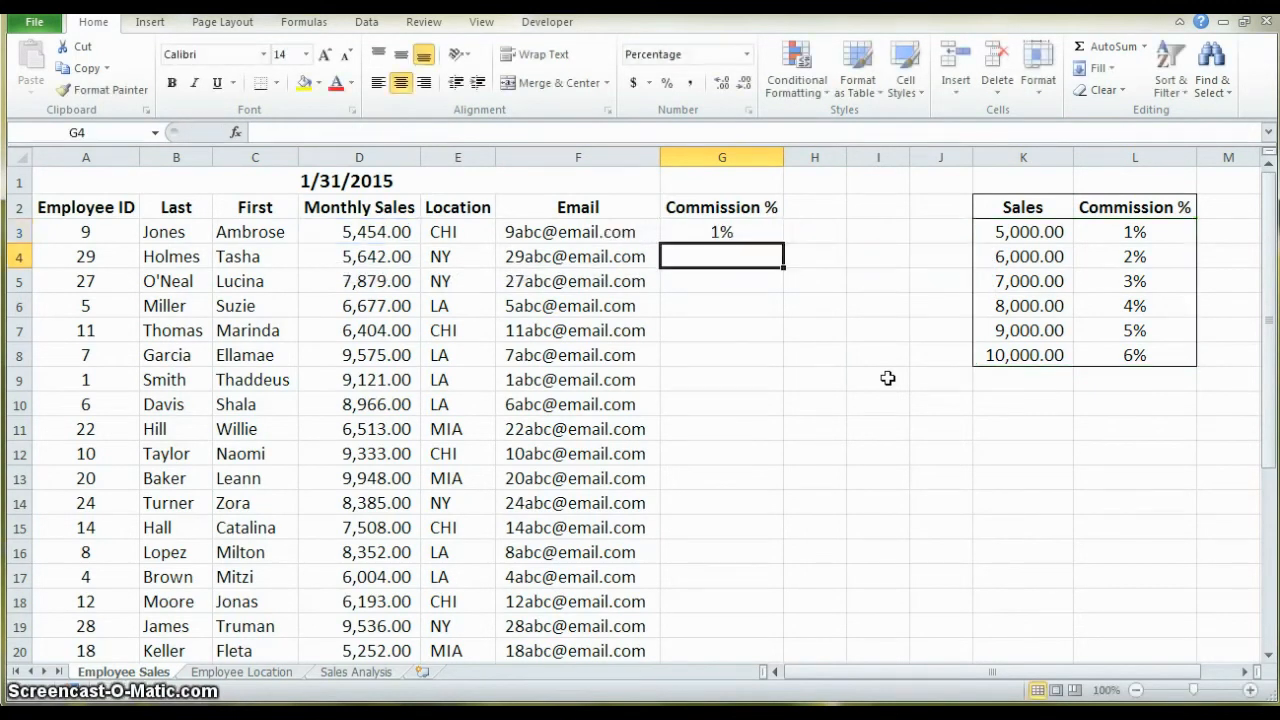
Step: Fill the Commission % formula from G3 down through the last employee in row 32
left_click(757, 233)
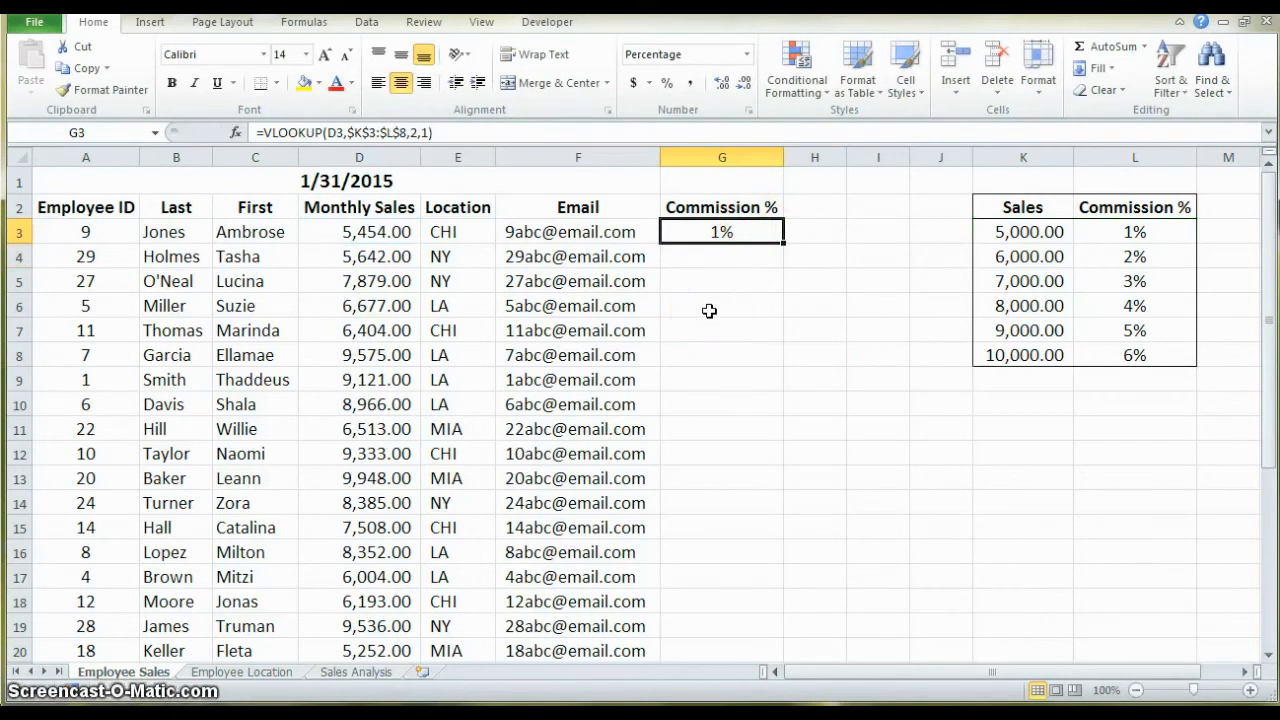
double_click(782, 244)
scroll(731, 337, "down", 5)
scroll(729, 337, "up", 3)
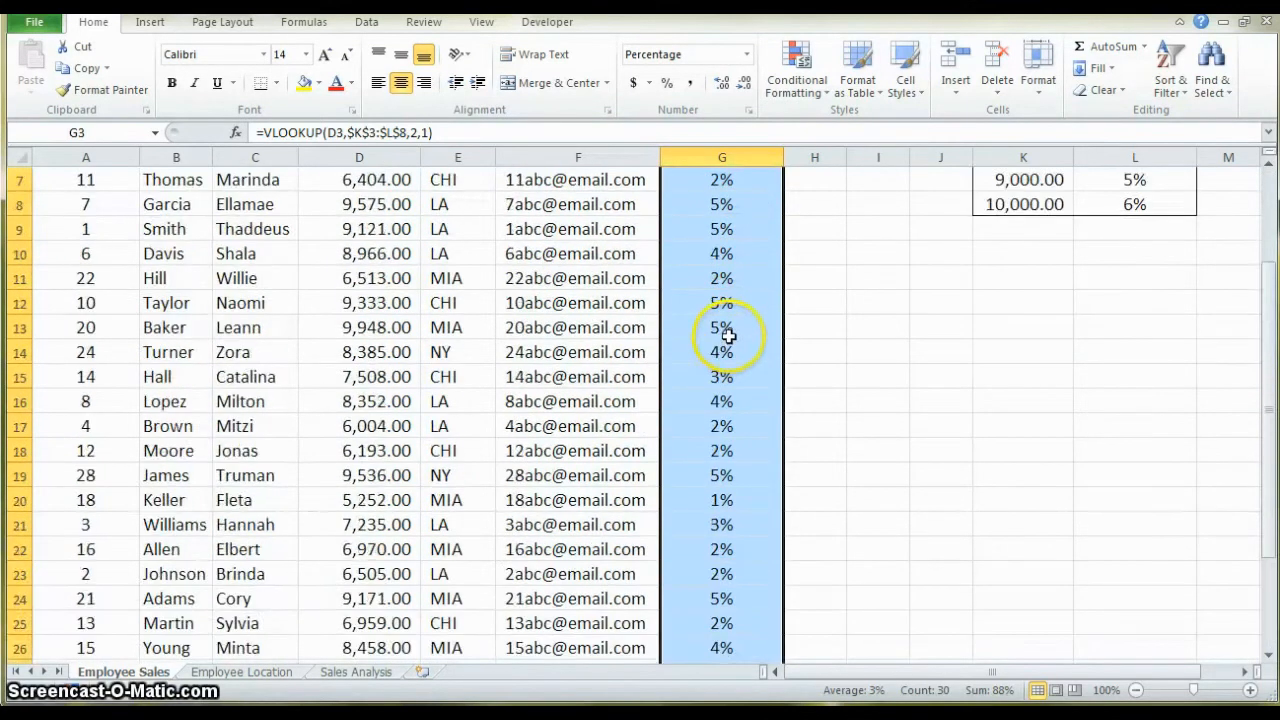
Step: Change the first employee's monthly sales in D3 to 4500 to test the commission lookup below the lowest sales tier
scroll(727, 337, "up", 2)
left_click(726, 234)
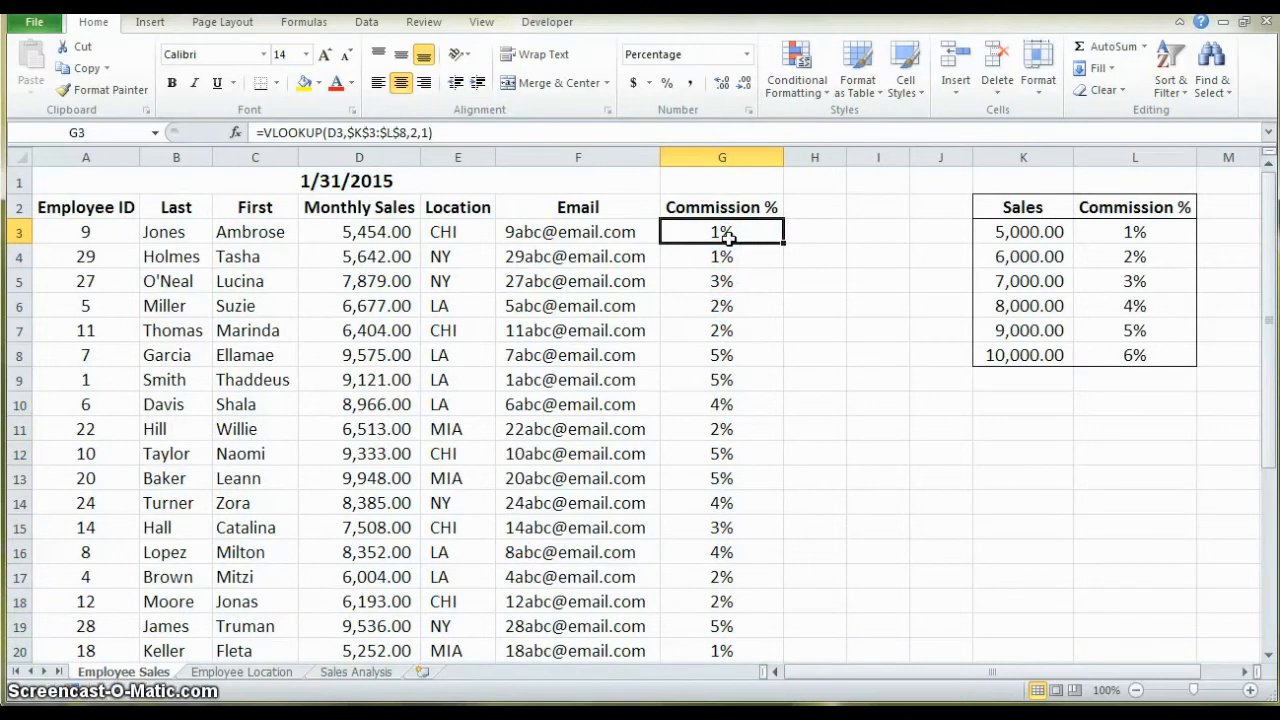
left_click(1019, 236)
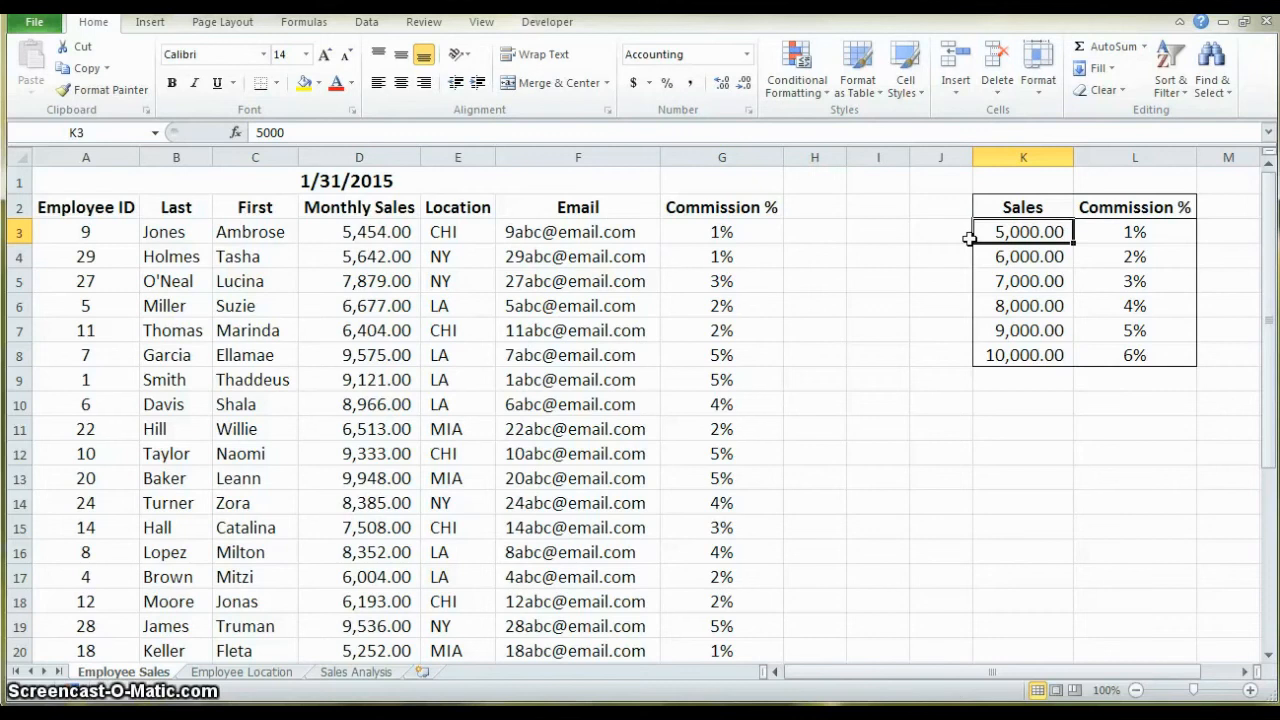
left_click(383, 234)
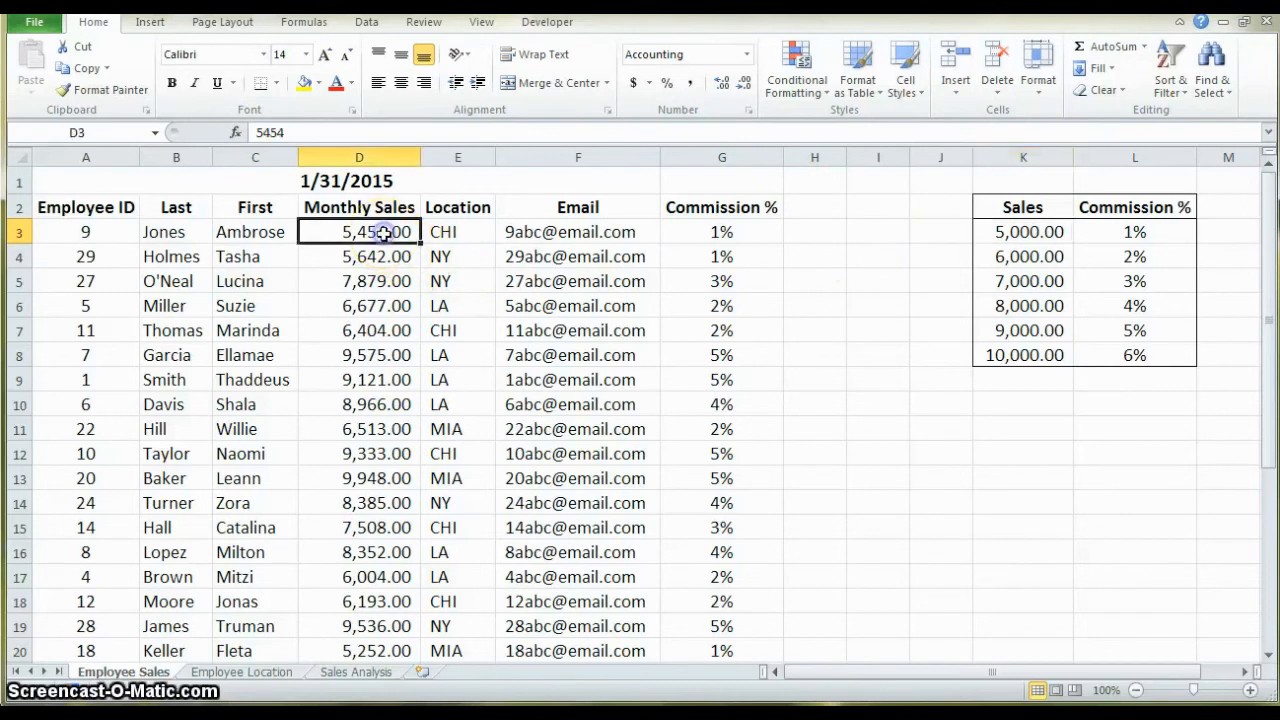
type("4500")
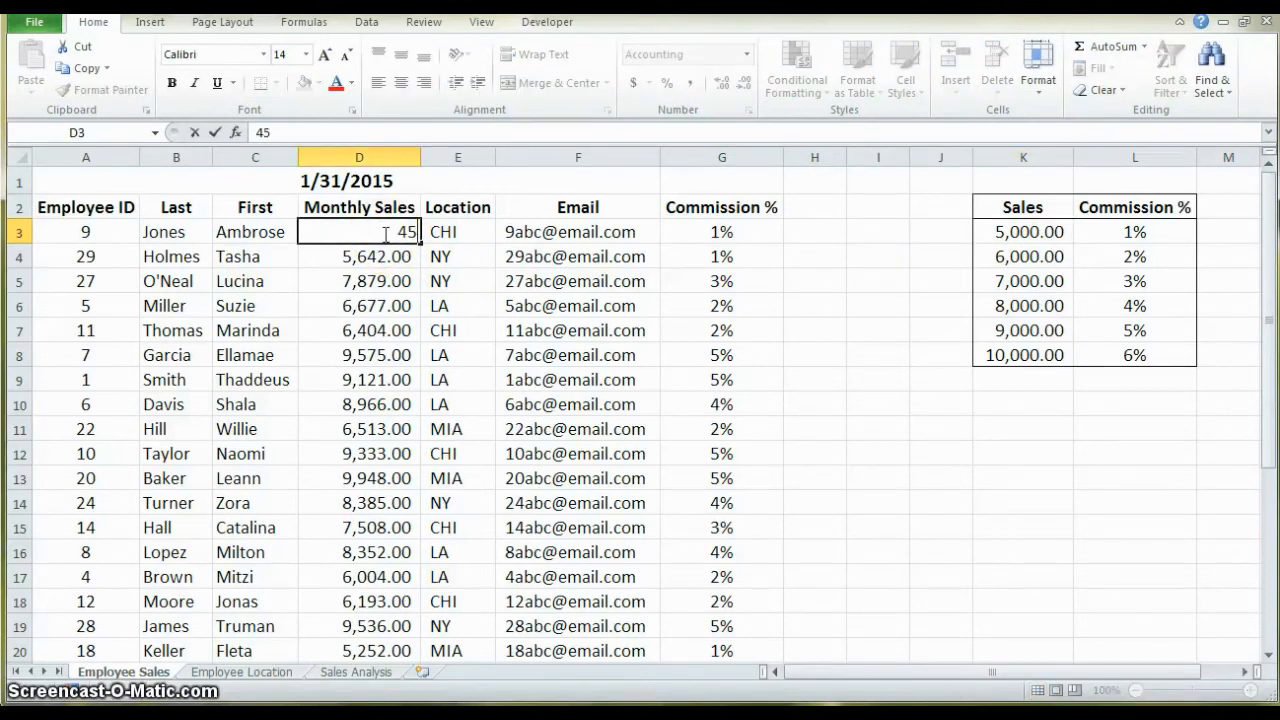
key("Return")
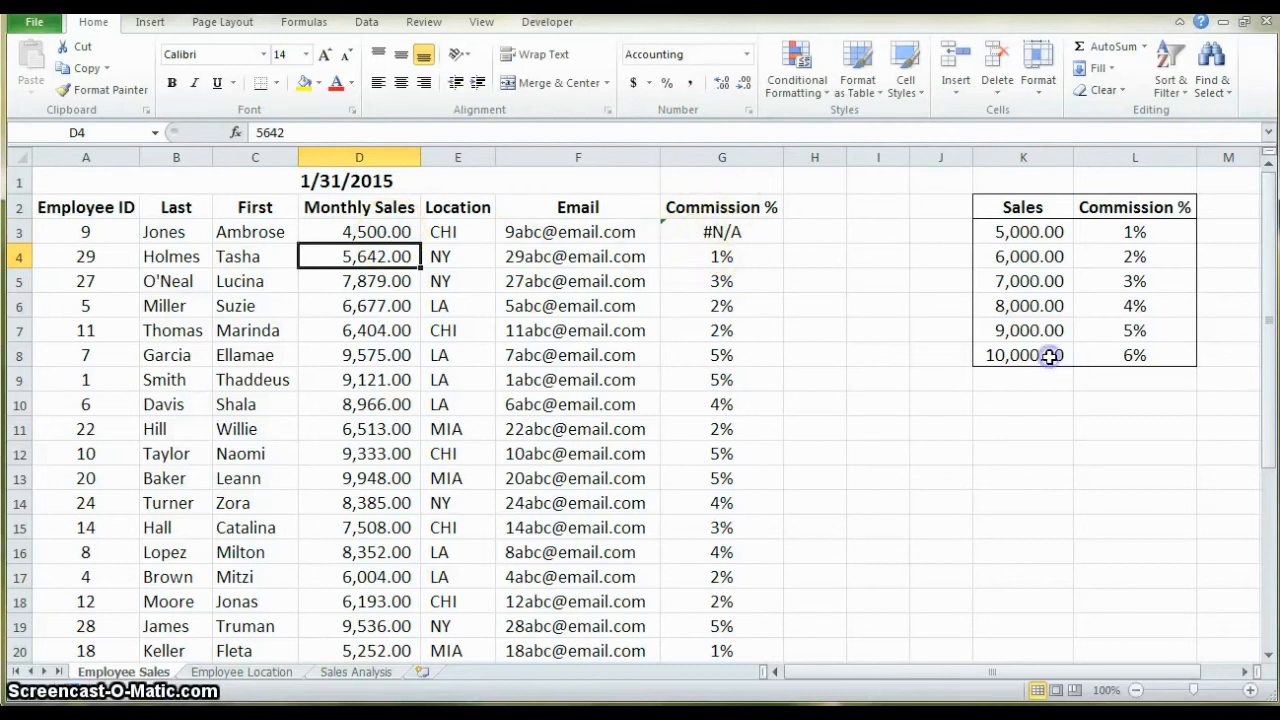
Step: Set the monthly sales in D3 to 11000 to test the commission lookup above the highest sales tier
left_click(1047, 356)
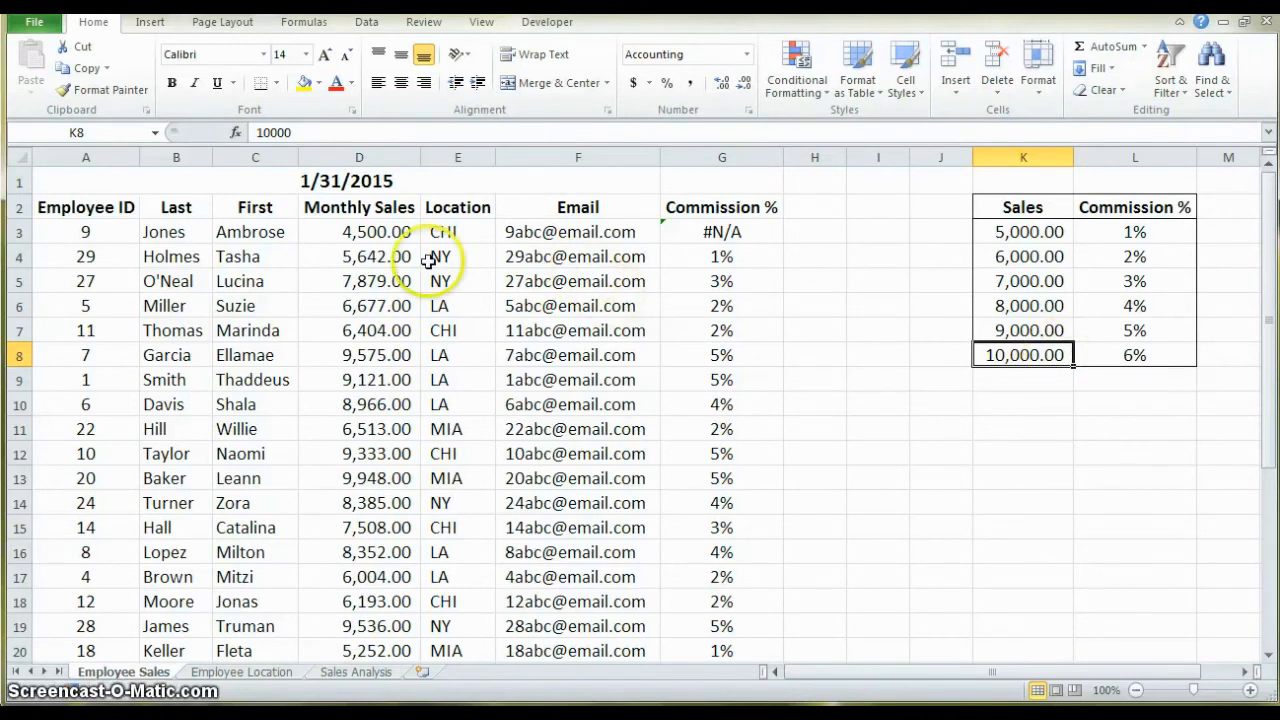
left_click(386, 233)
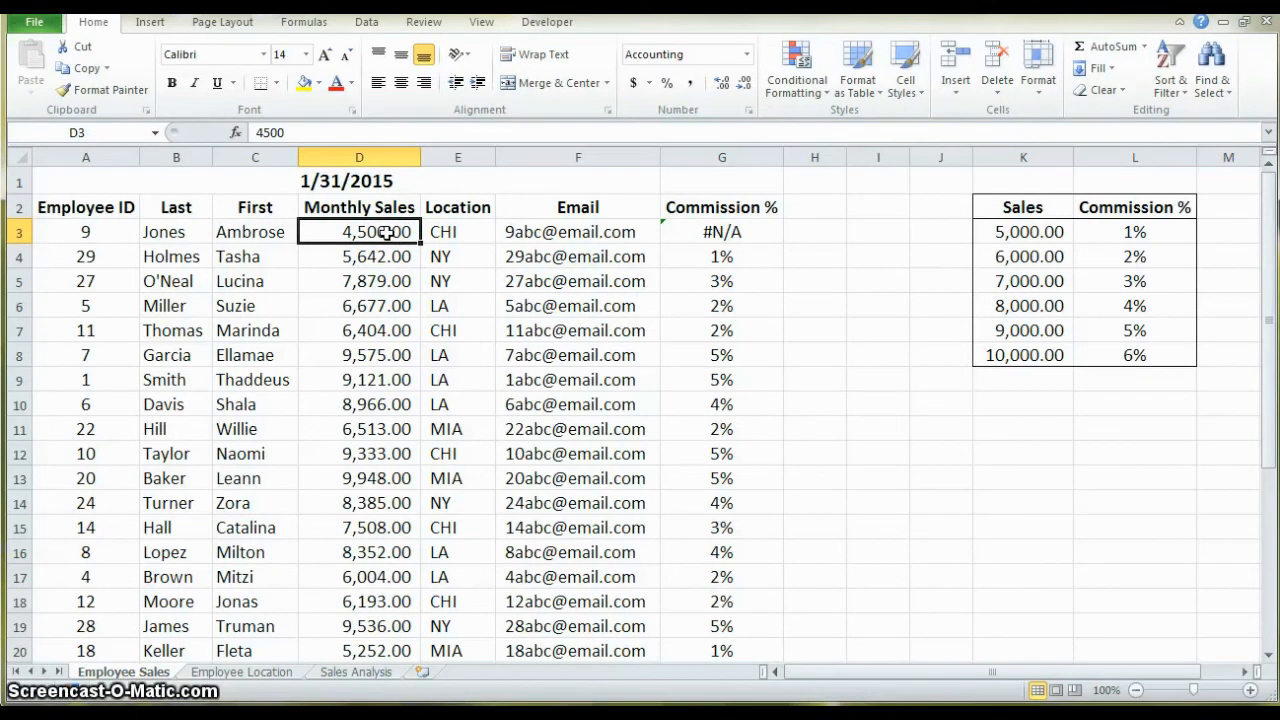
type("11")
type("000")
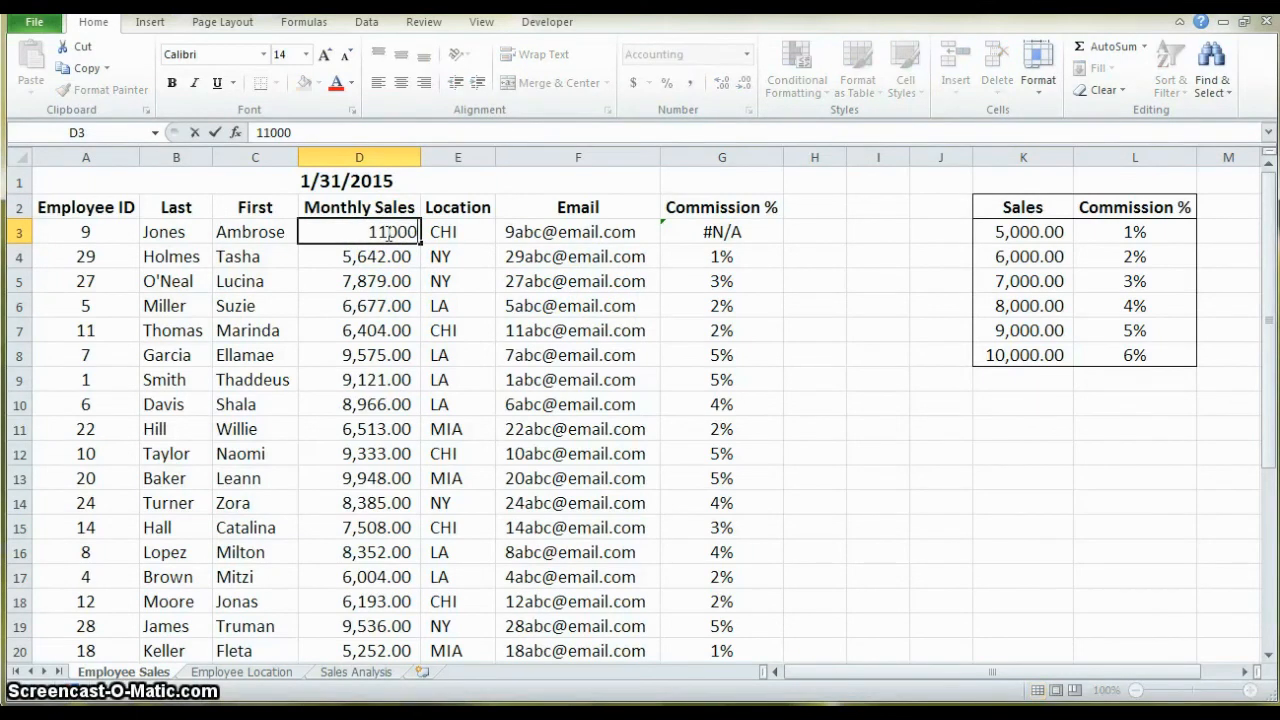
key("Return")
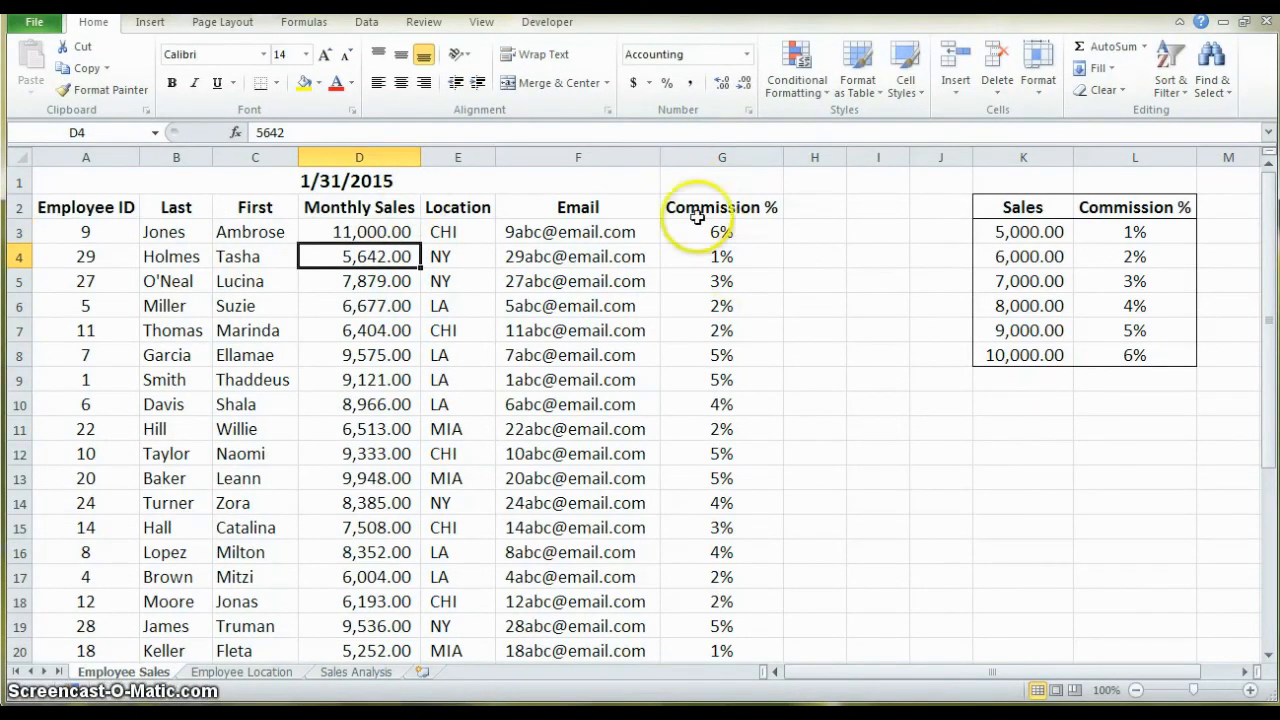